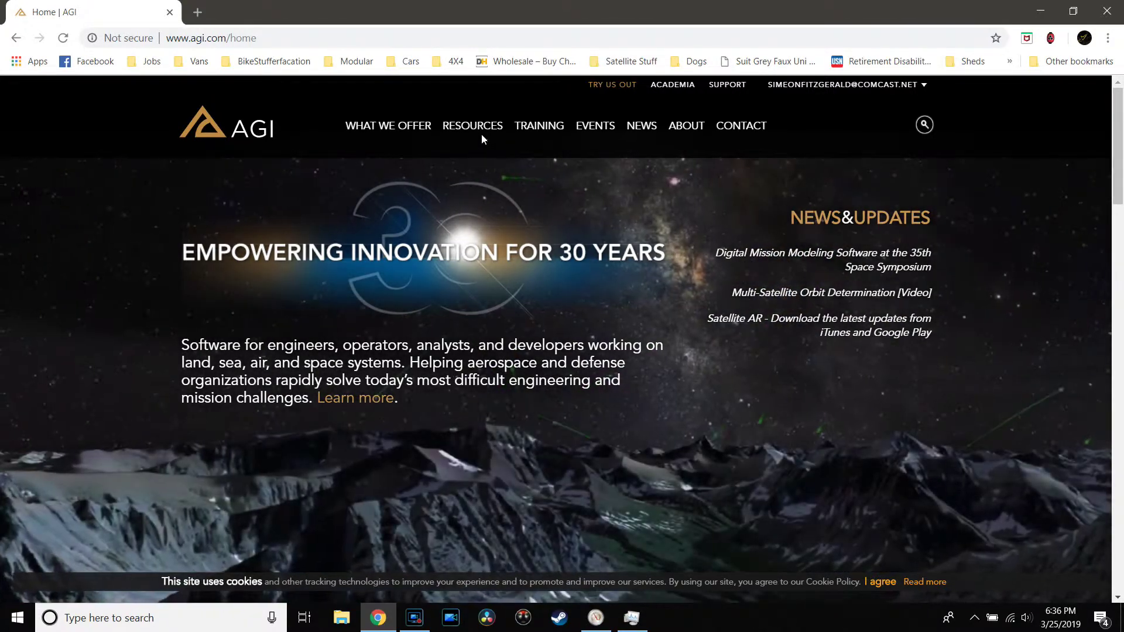
- Visit the AGI Resources downloads page on agi.com, then close Chrome
left_click(472, 126)
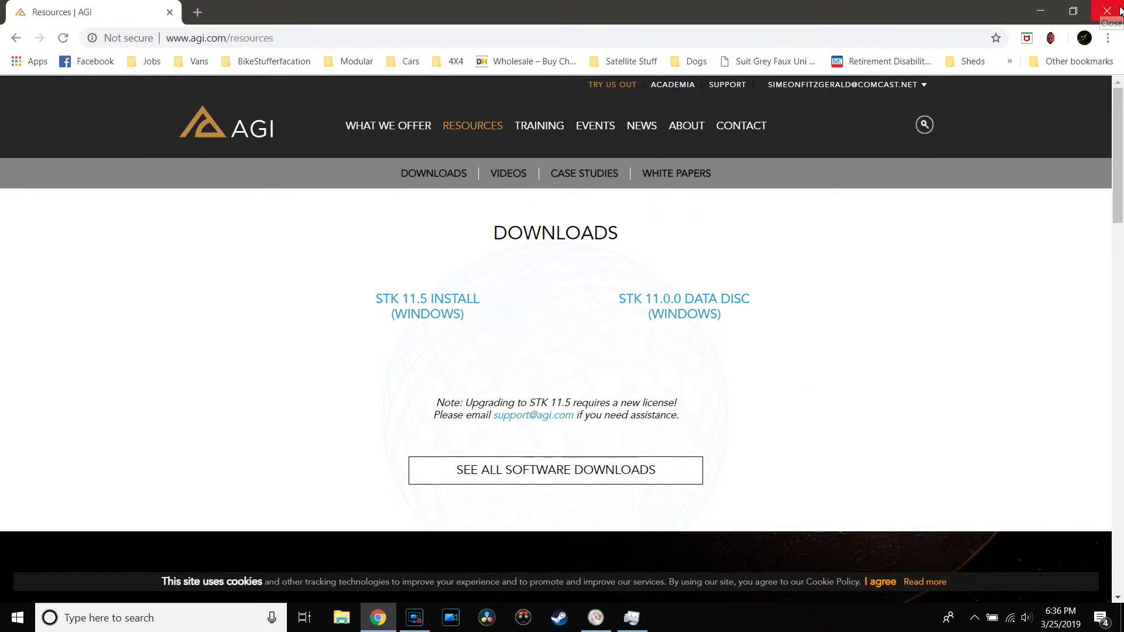
left_click(1108, 10)
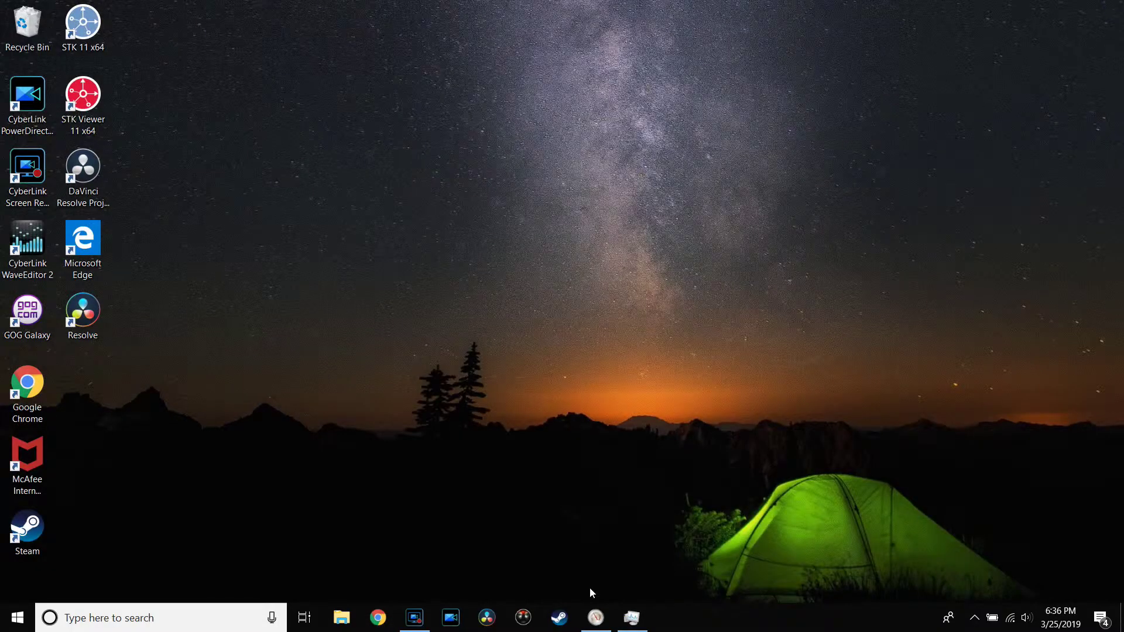
- Restore Resource Monitor, minimize Screen Recorder, and bring up Task Manager's CPU performance graphs
mouse_move(604, 625)
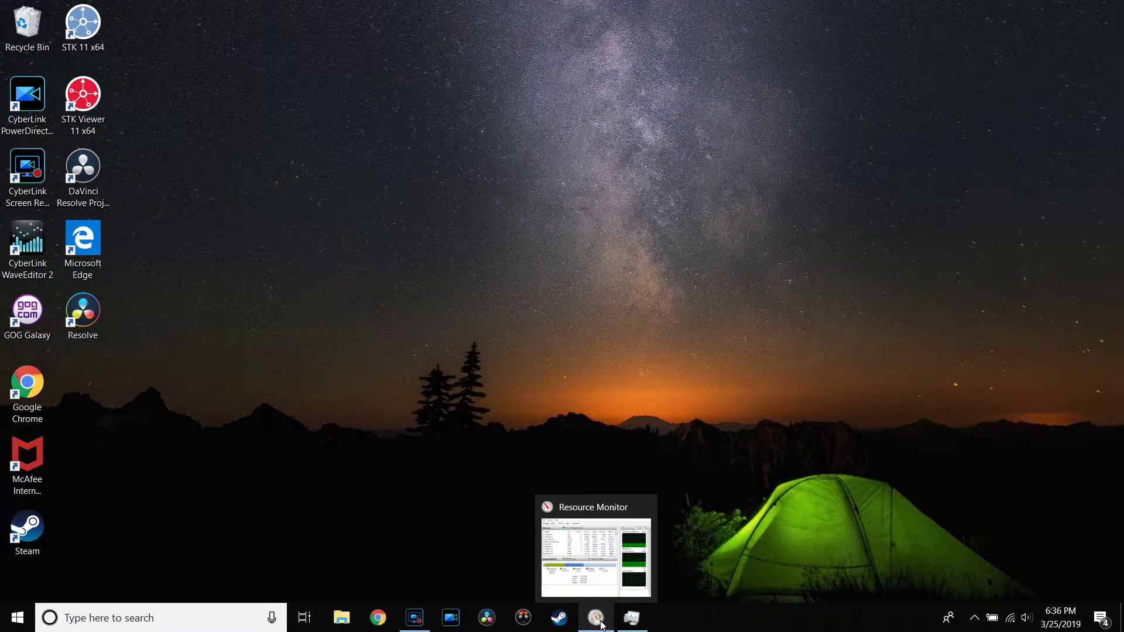
left_click(415, 618)
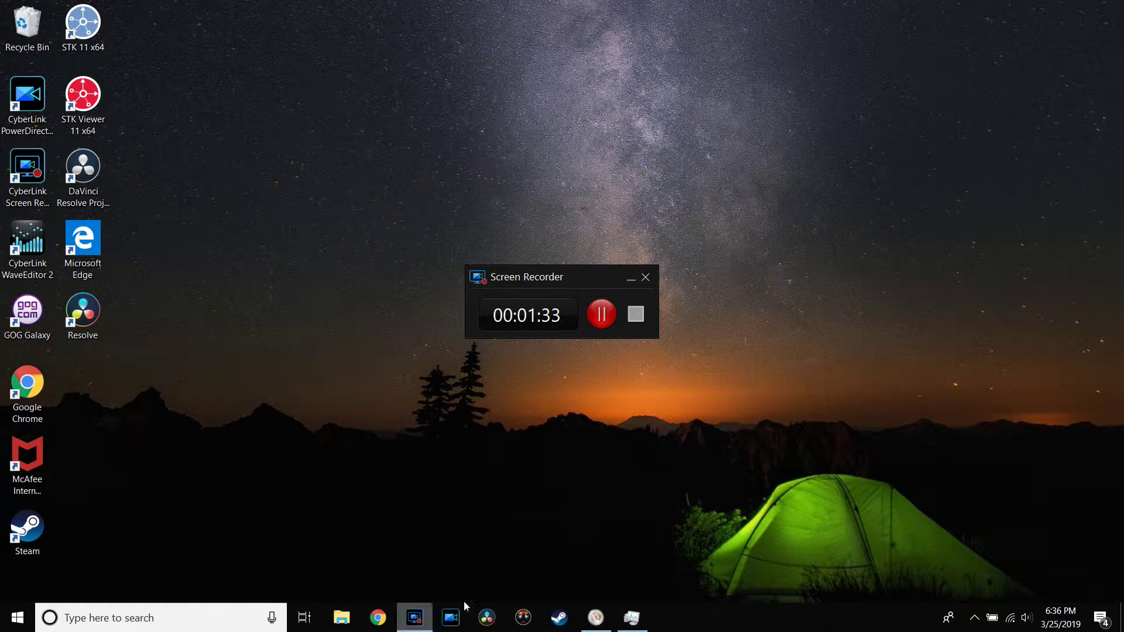
left_click(602, 629)
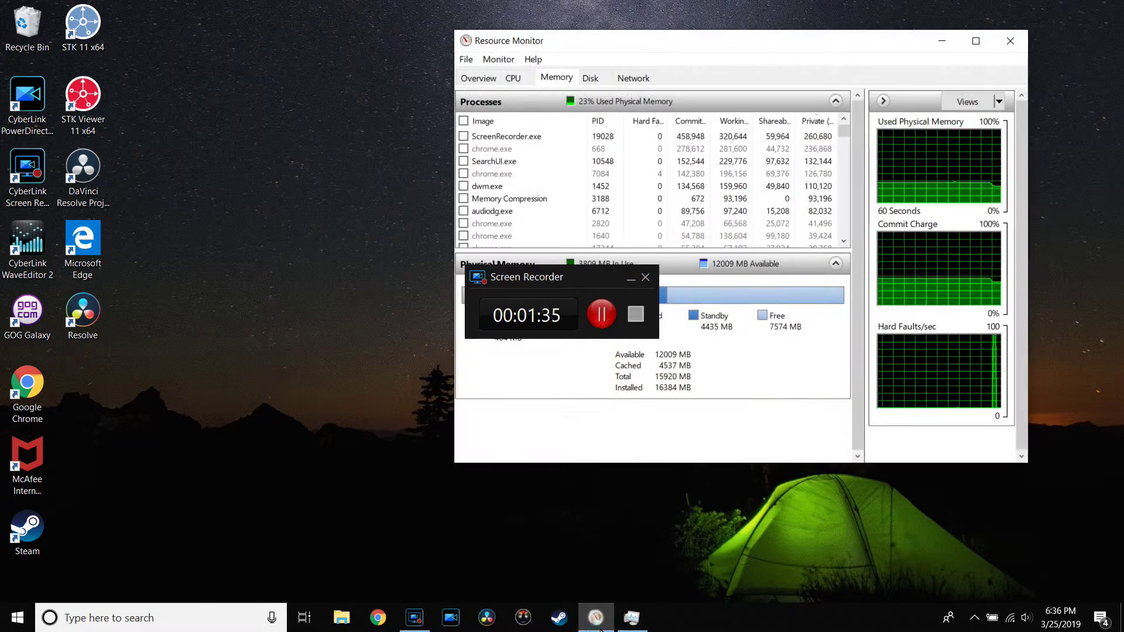
left_click(631, 278)
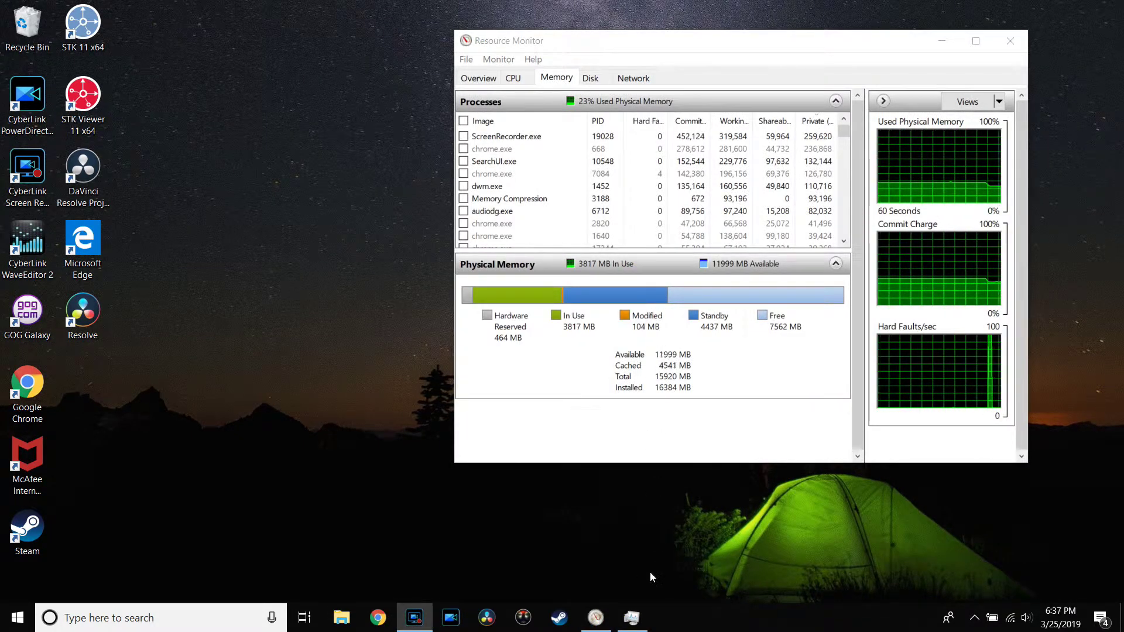
left_click(643, 619)
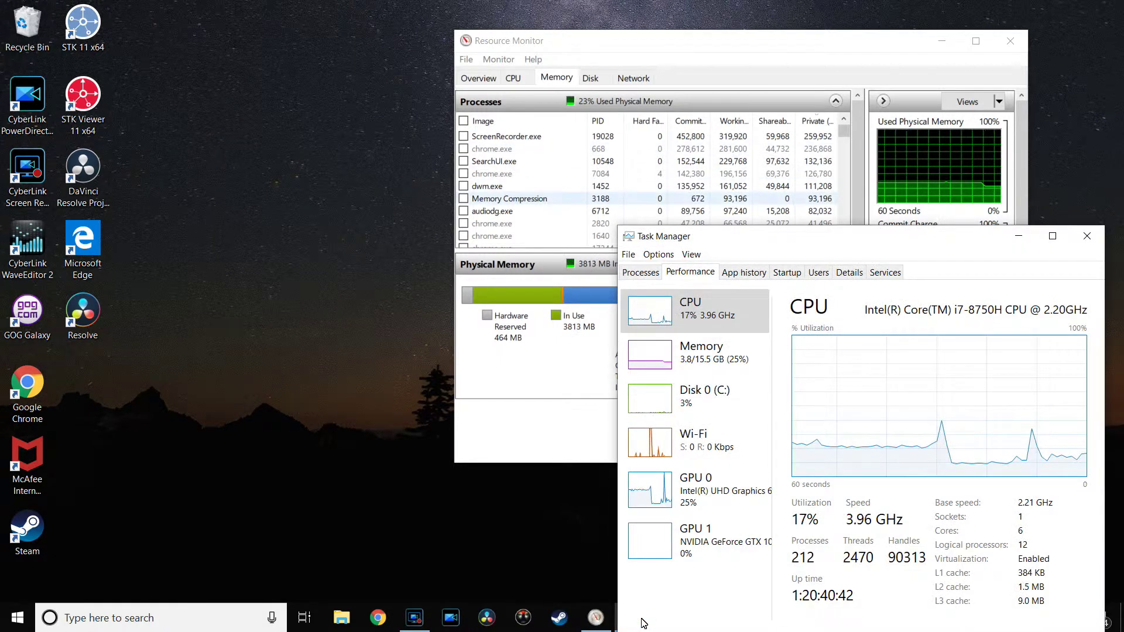
- Arrange Task Manager and Resource Monitor side by side on the desktop
left_click_drag(839, 246, 876, 188)
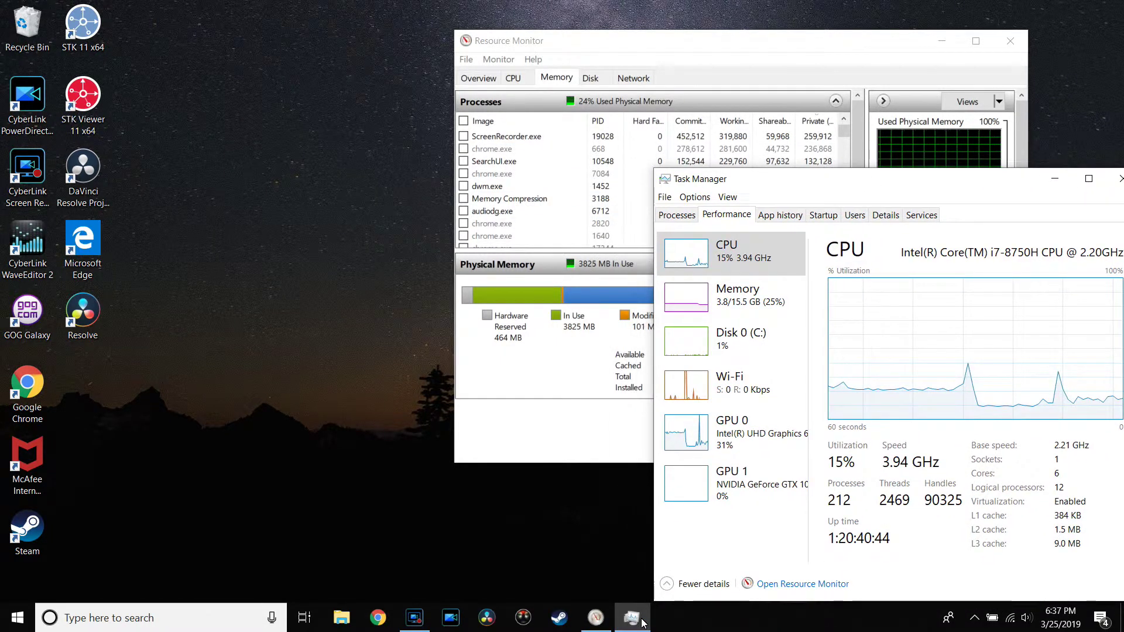
left_click_drag(797, 49, 668, 49)
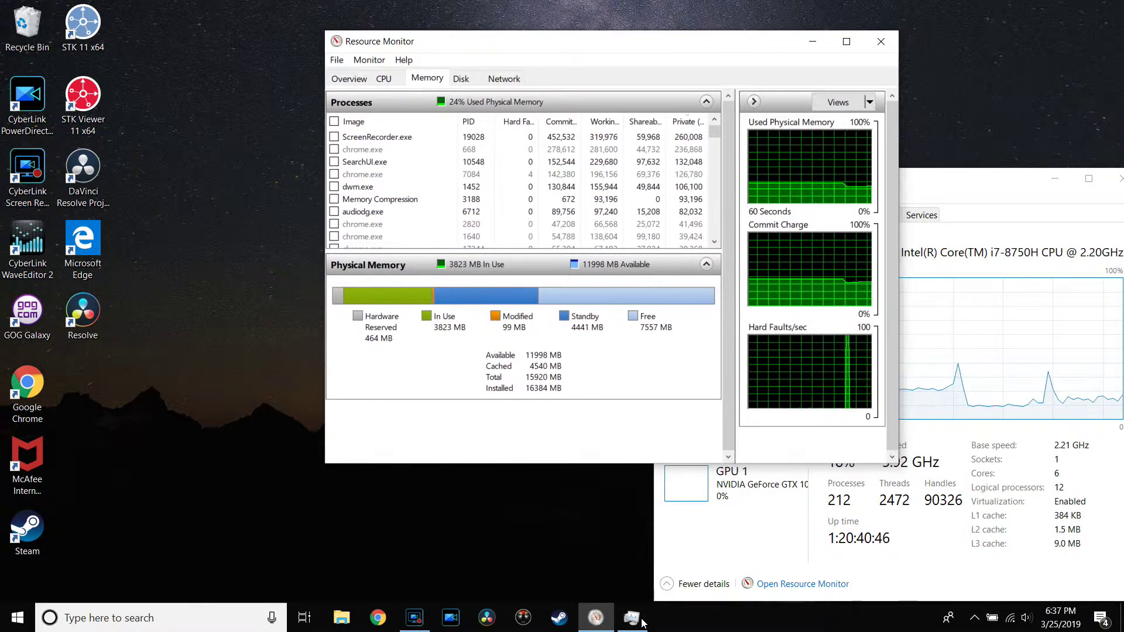
left_click(642, 622)
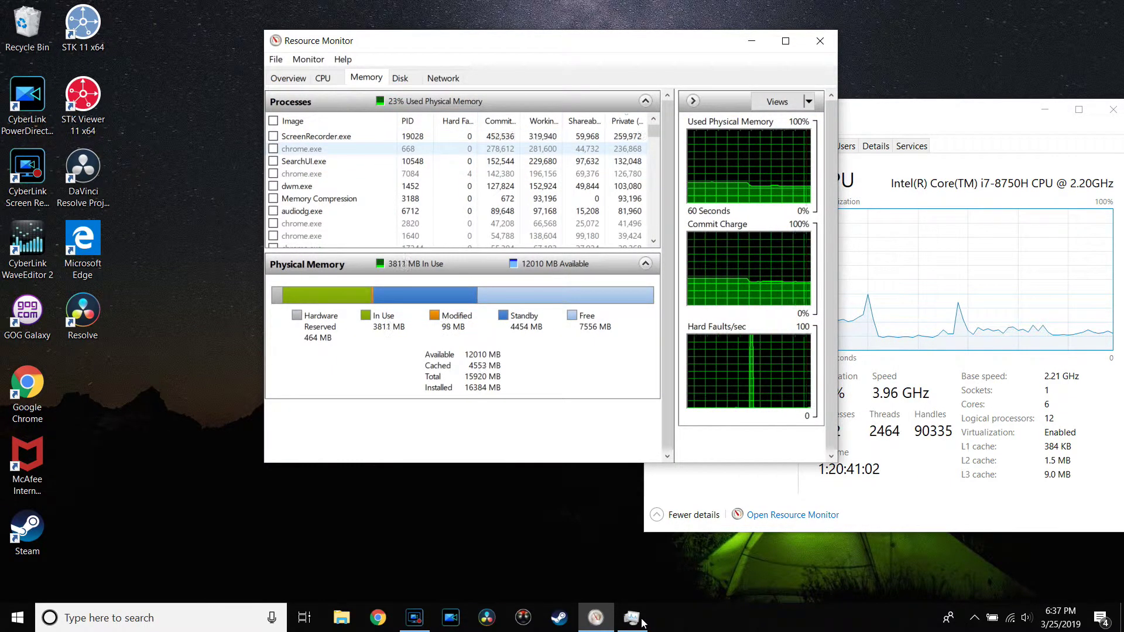
left_click(642, 621)
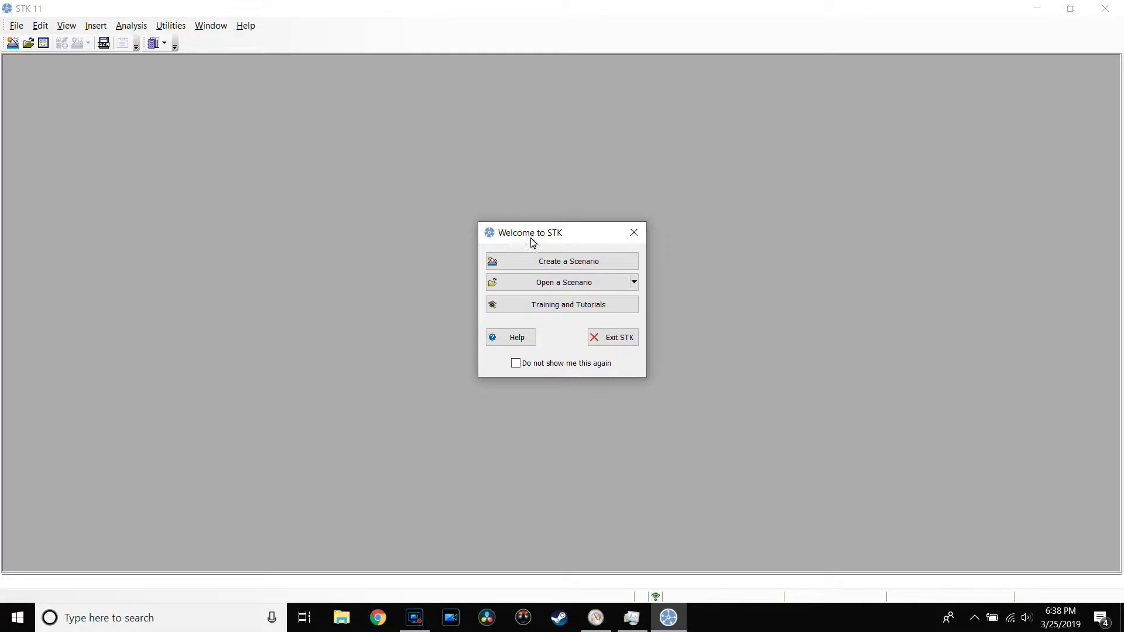
- Create a new scenario, Scenario5, running 25 to 26 Mar 2019
left_click(572, 261)
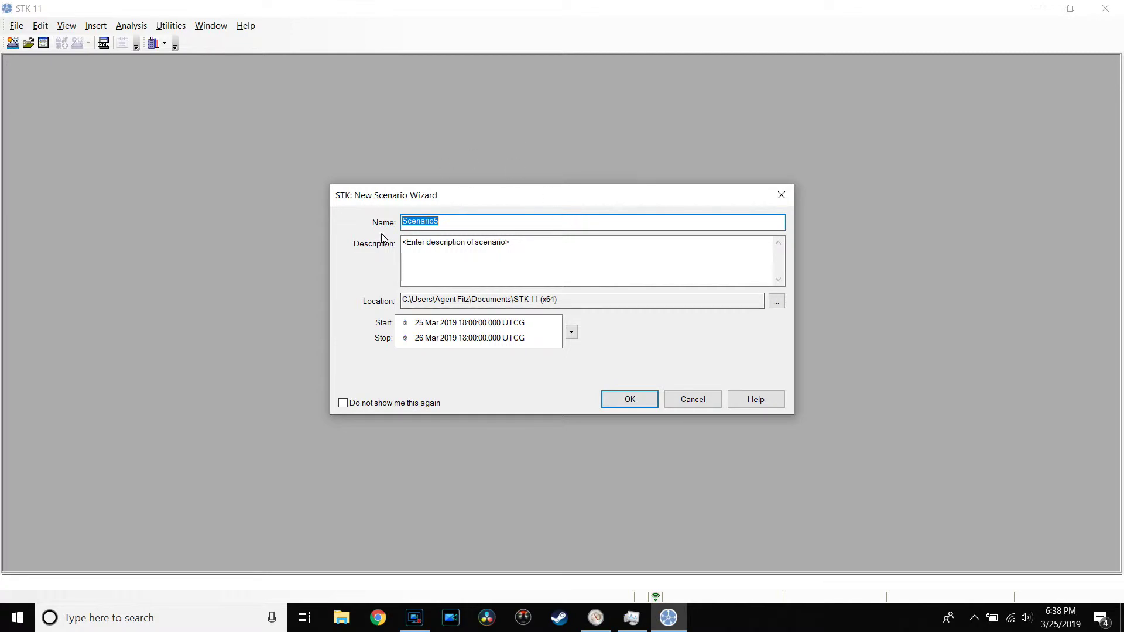
left_click(633, 405)
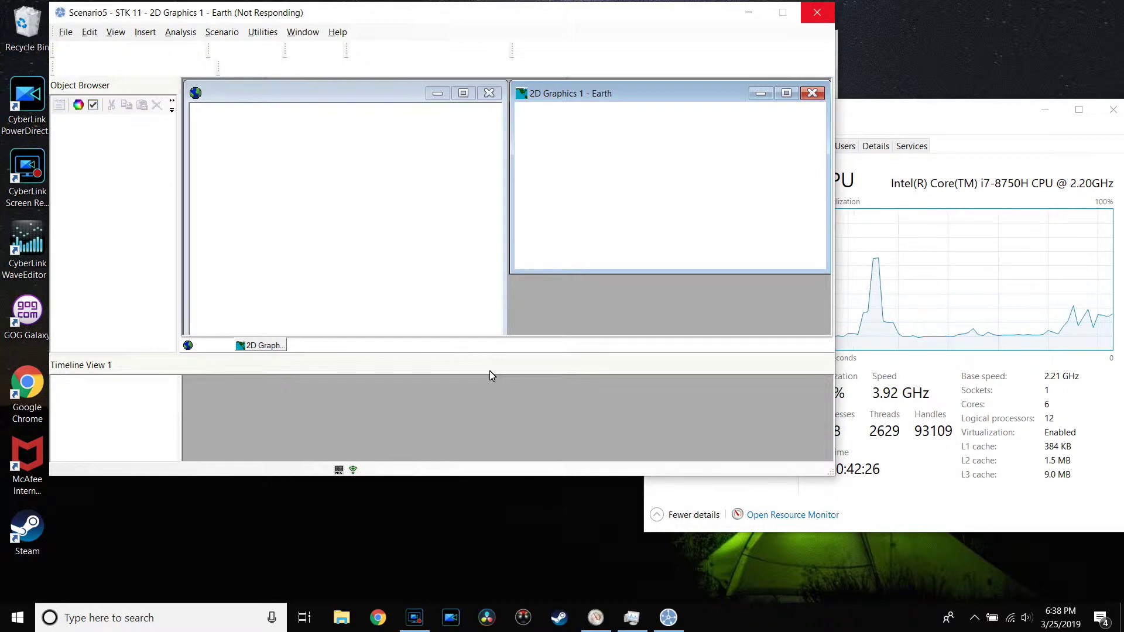
- Review Task Manager's process list and CPU graphs, then maximize the STK window
key("alt+Tab")
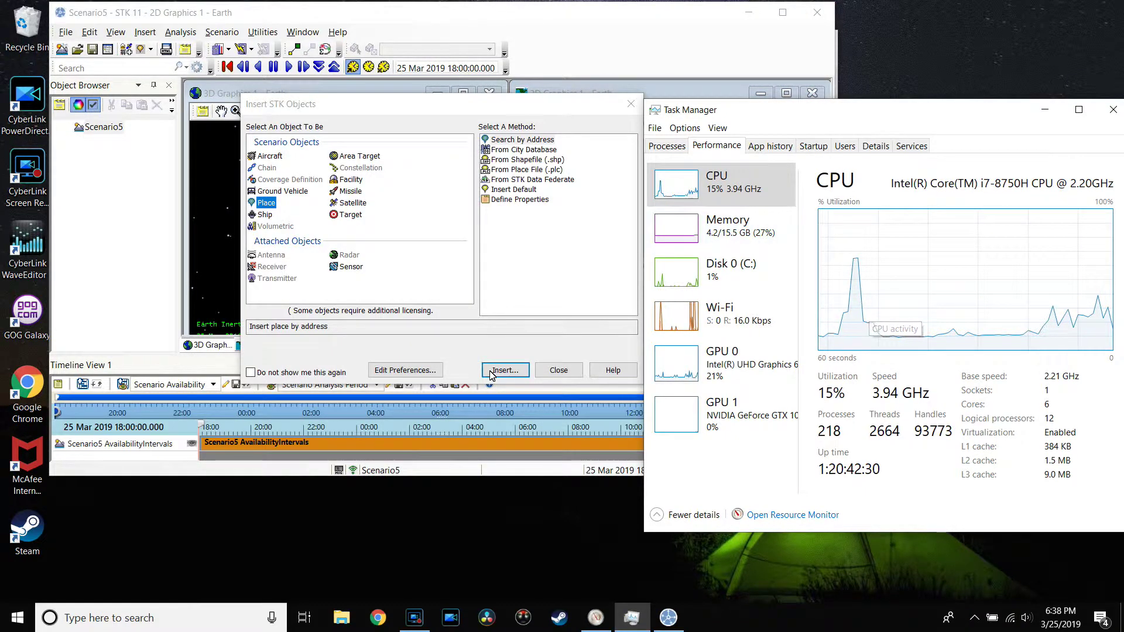
key("ctrl+shift+Tab")
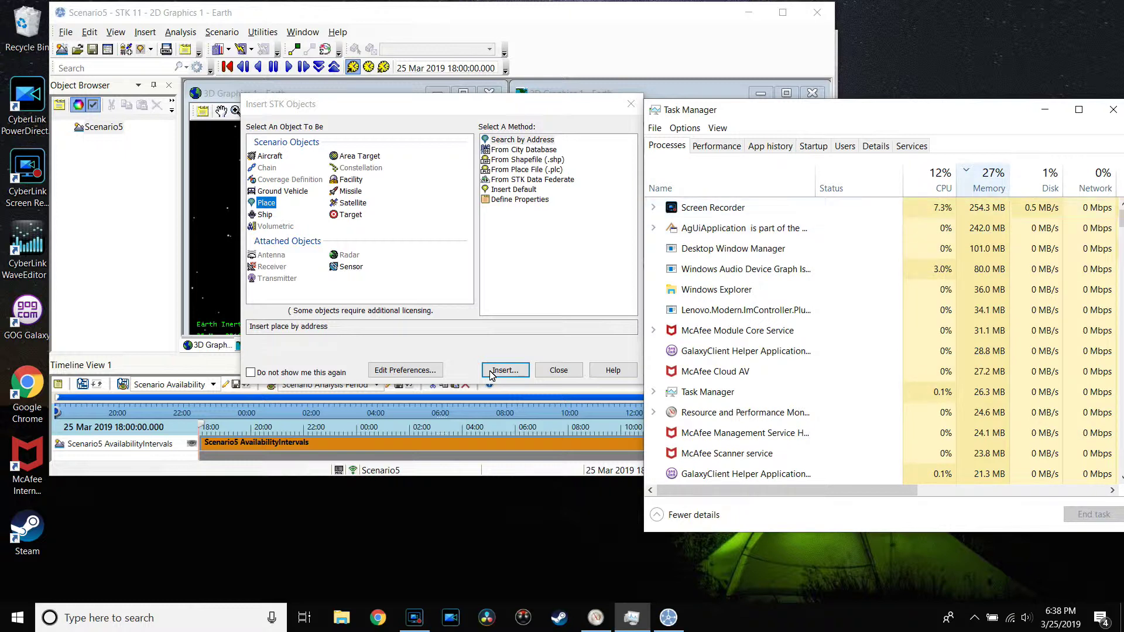
key("ctrl+Tab")
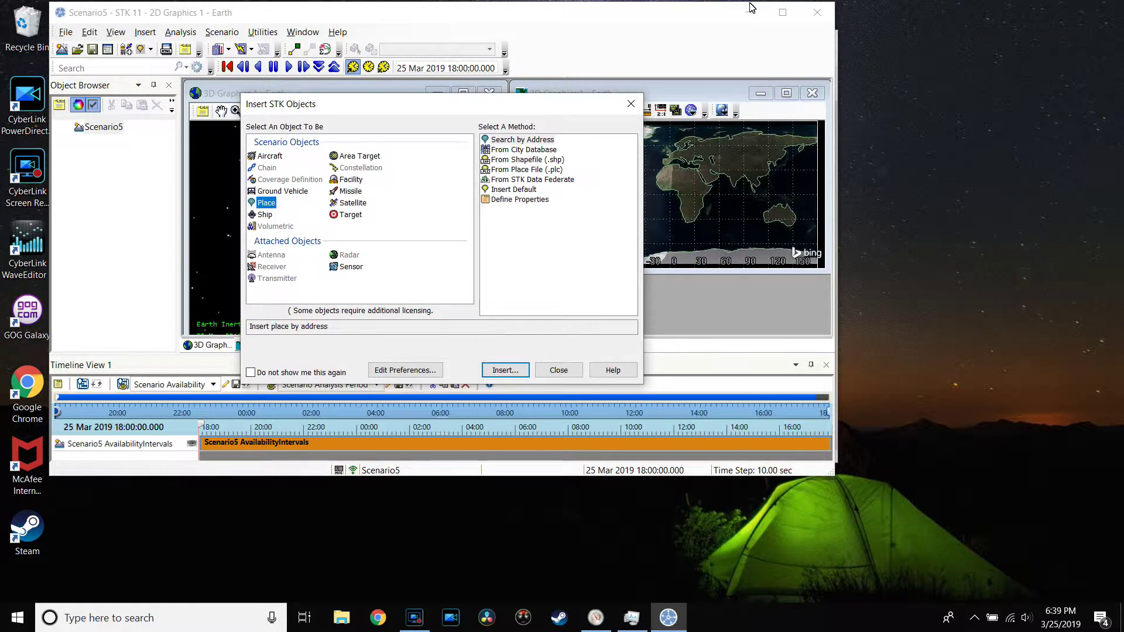
left_click(783, 13)
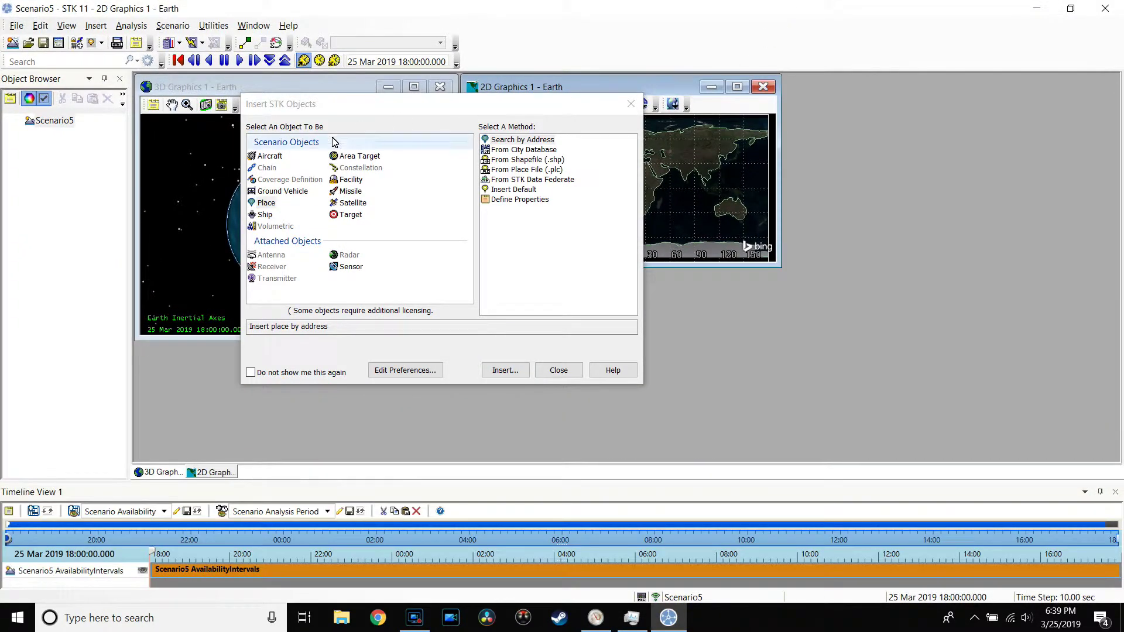
- Move the Insert STK Objects dialog aside and choose Satellite from the standard object database
left_click_drag(360, 105, 767, 193)
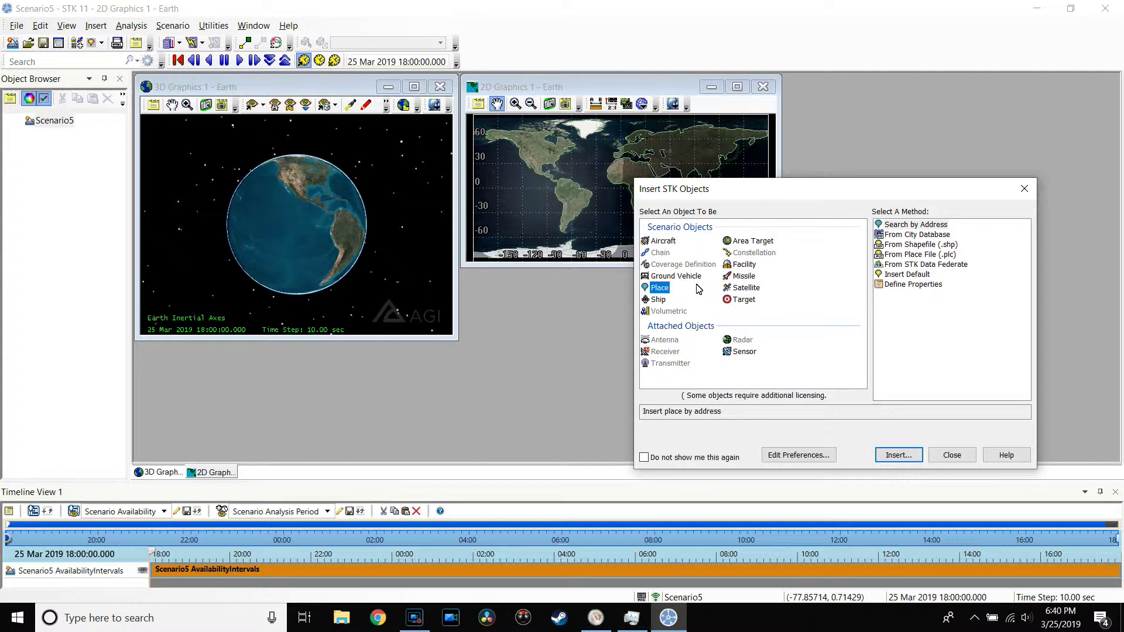
left_click(756, 289)
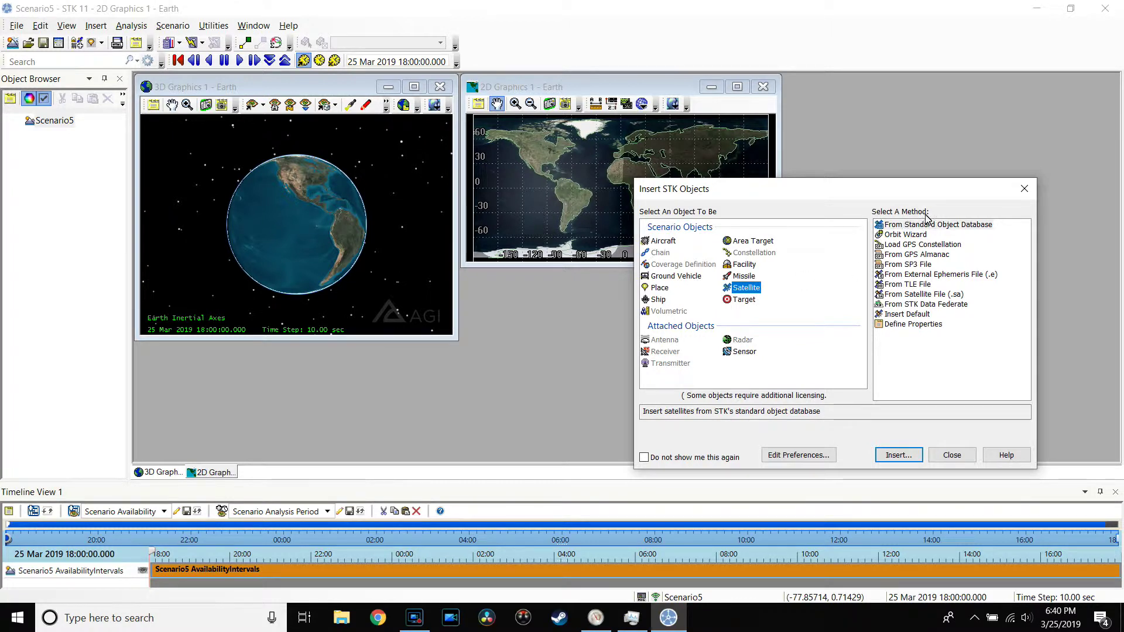
left_click(959, 226)
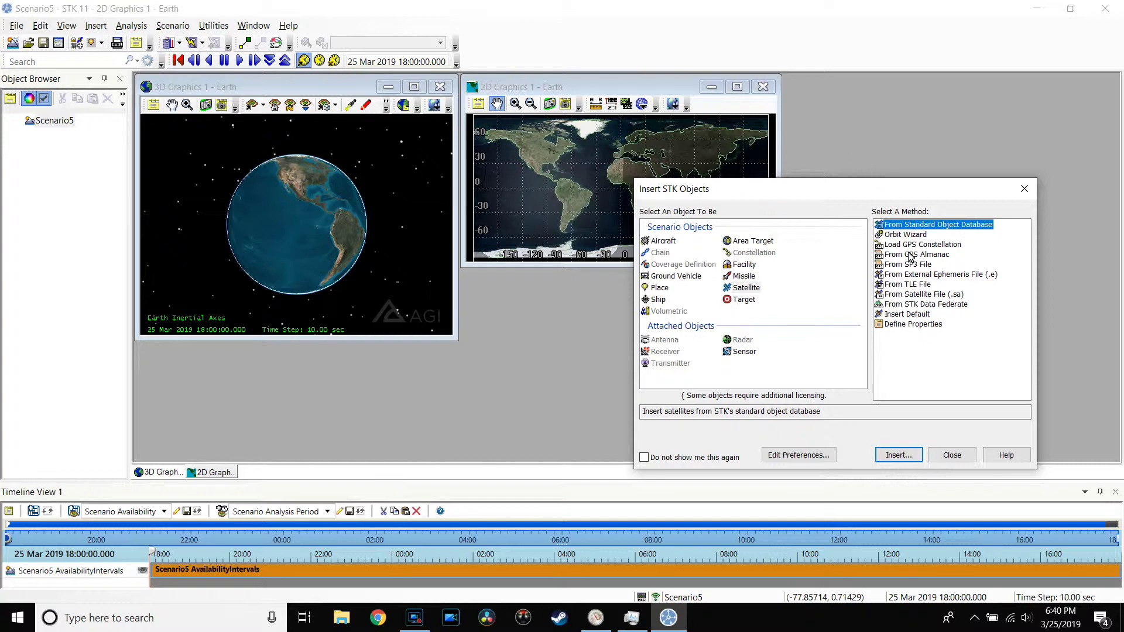
- Open the standard object database search for spacecraft and select the Name or ID field
left_click(904, 459)
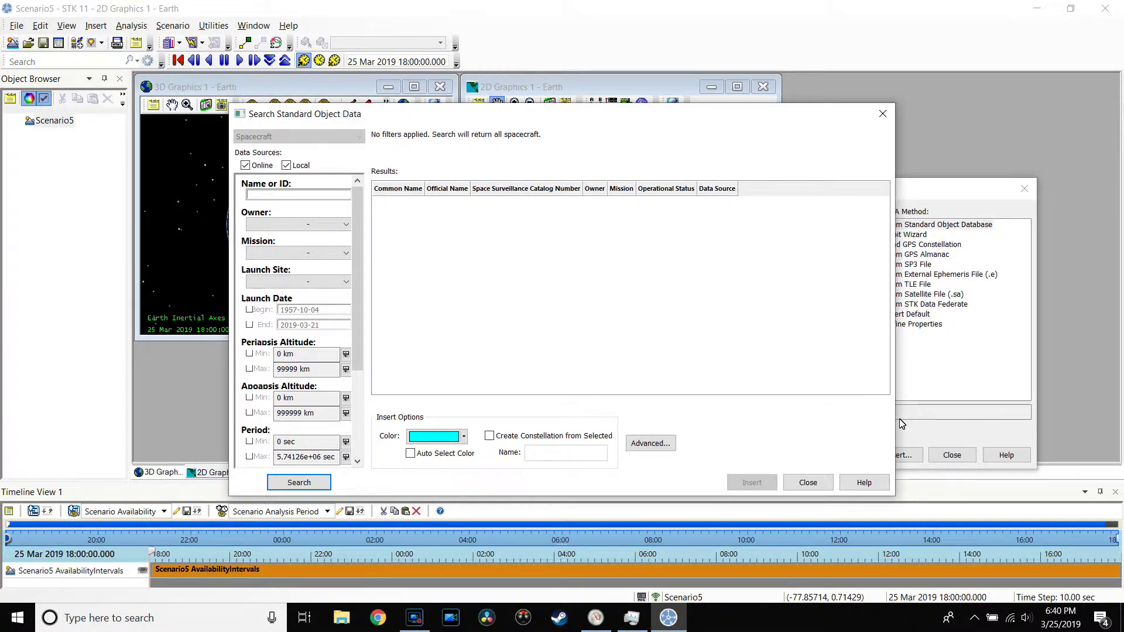
left_click(284, 196)
- Search for 'muos' to list MUOS-1 through MUOS-5 and select MUOS-5
type("muo")
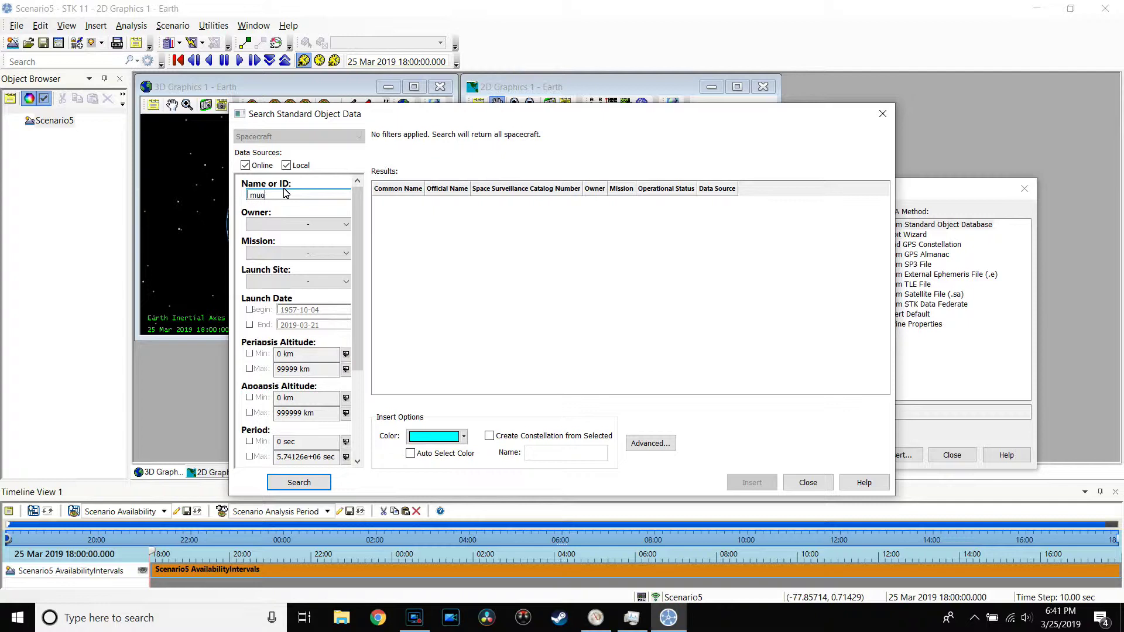
type("s")
left_click(299, 485)
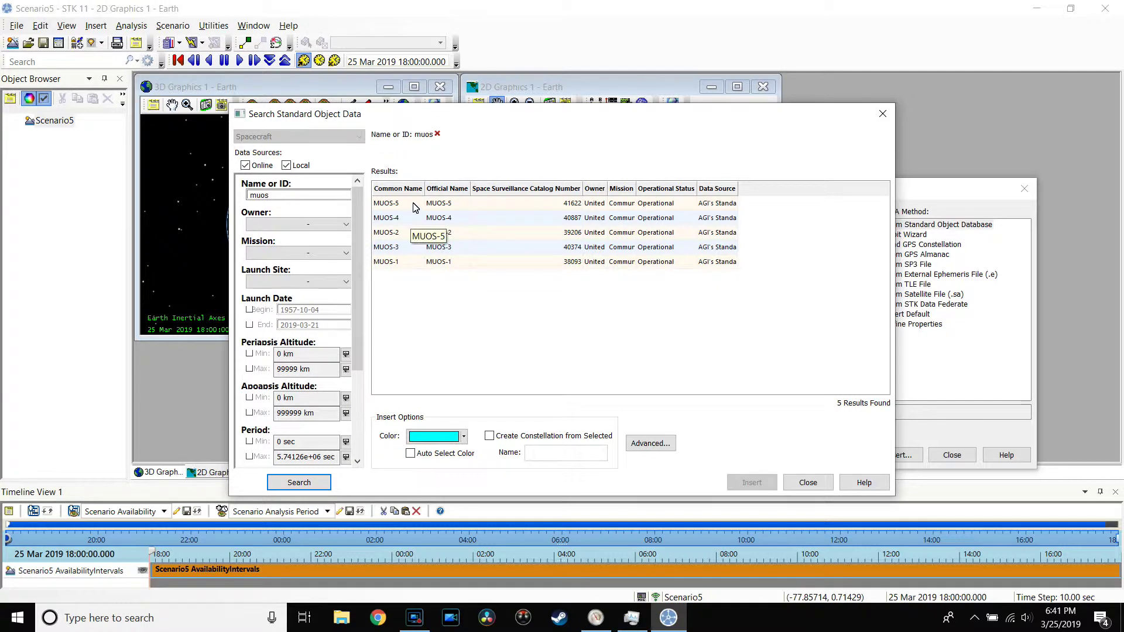
left_click(413, 205)
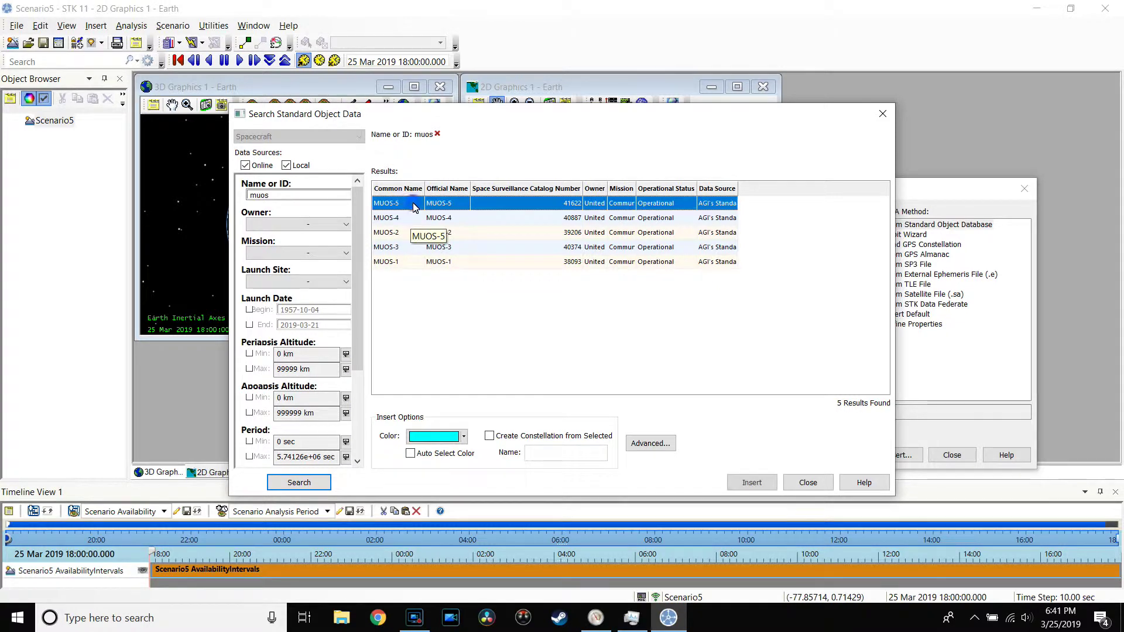
- Select all five MUOS results and insert them into Scenario5
left_click(410, 262, "shift")
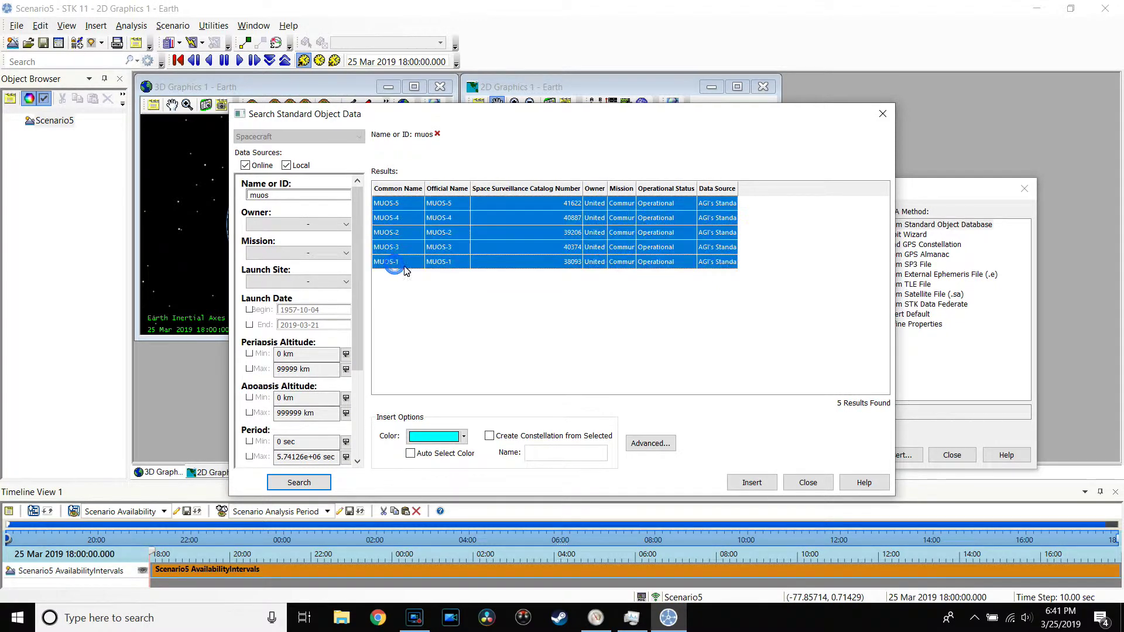
left_click(755, 485)
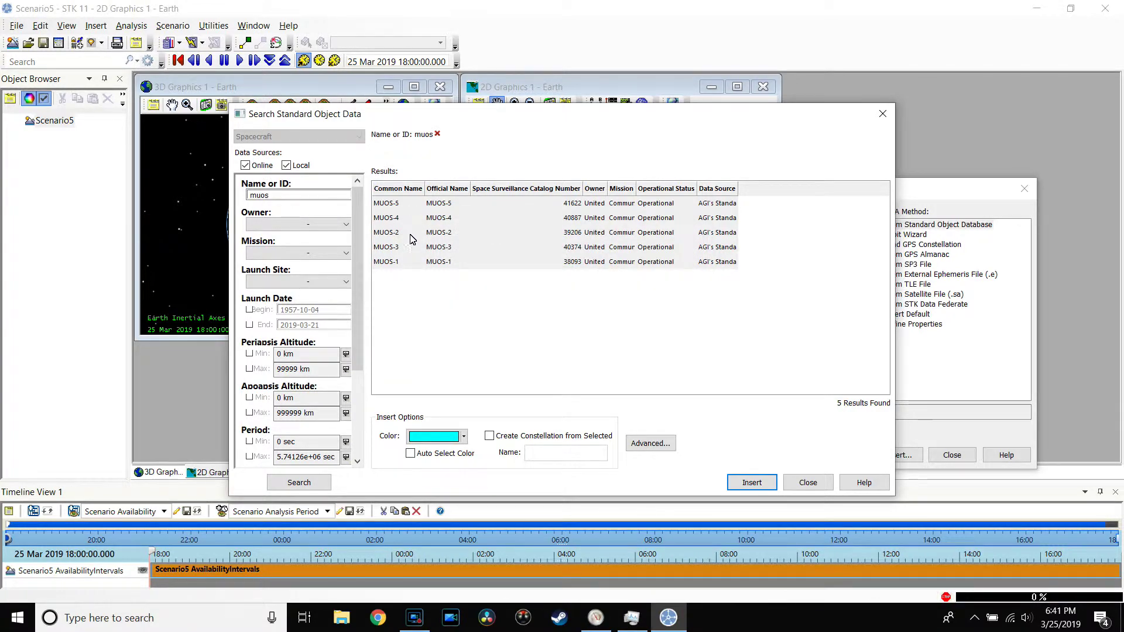
left_click(752, 483)
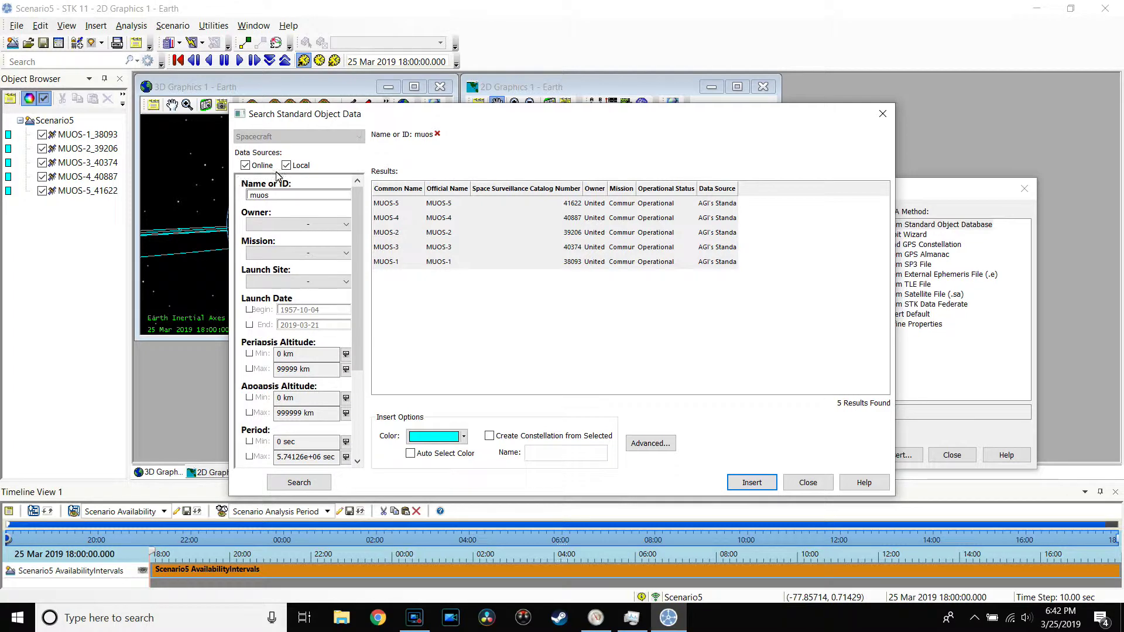
- Replace the search name with AEHF and cancel the accidental repeat download
double_click(272, 198)
type("AEHF")
left_click(752, 483)
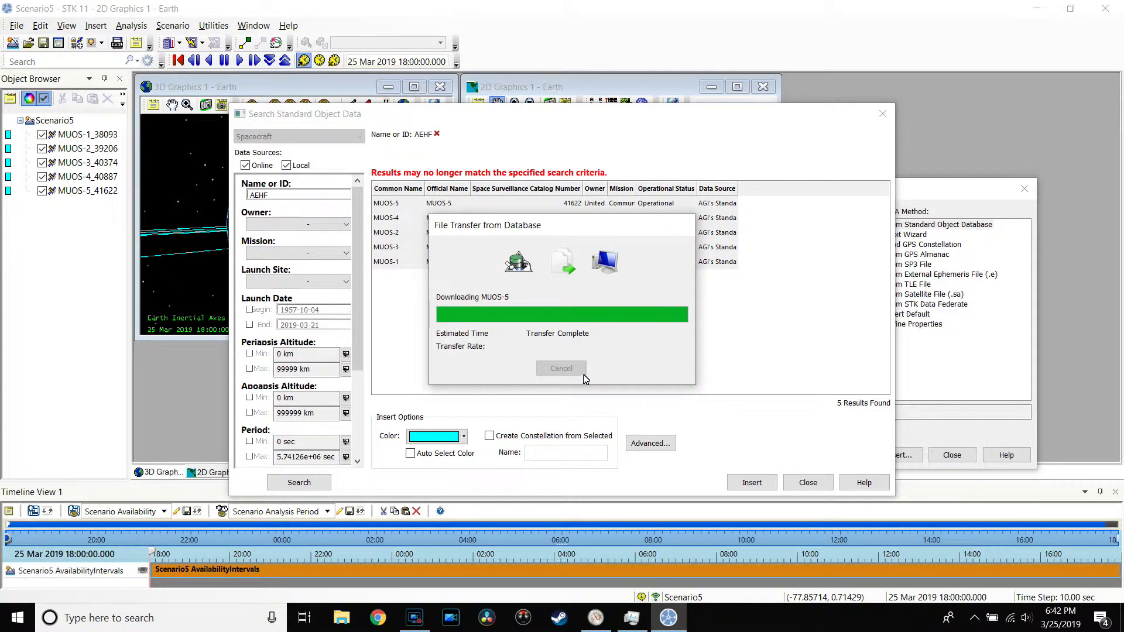
left_click(565, 369)
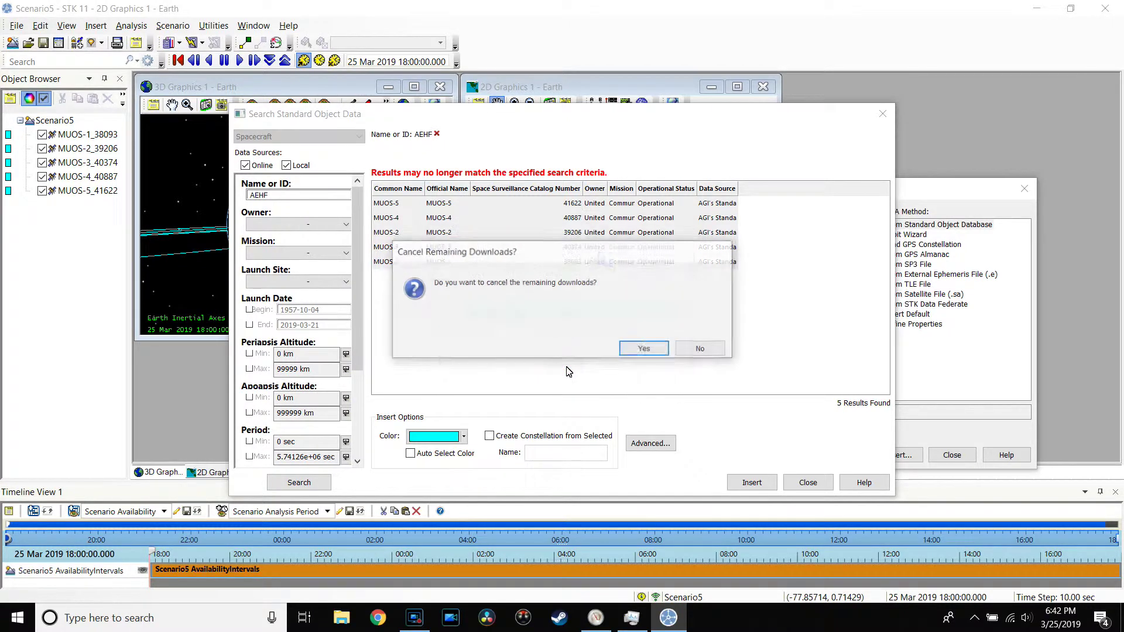
- Cancel remaining downloads, search AEHF, insert AEHF-1 through AEHF-4, and close the search
left_click(645, 350)
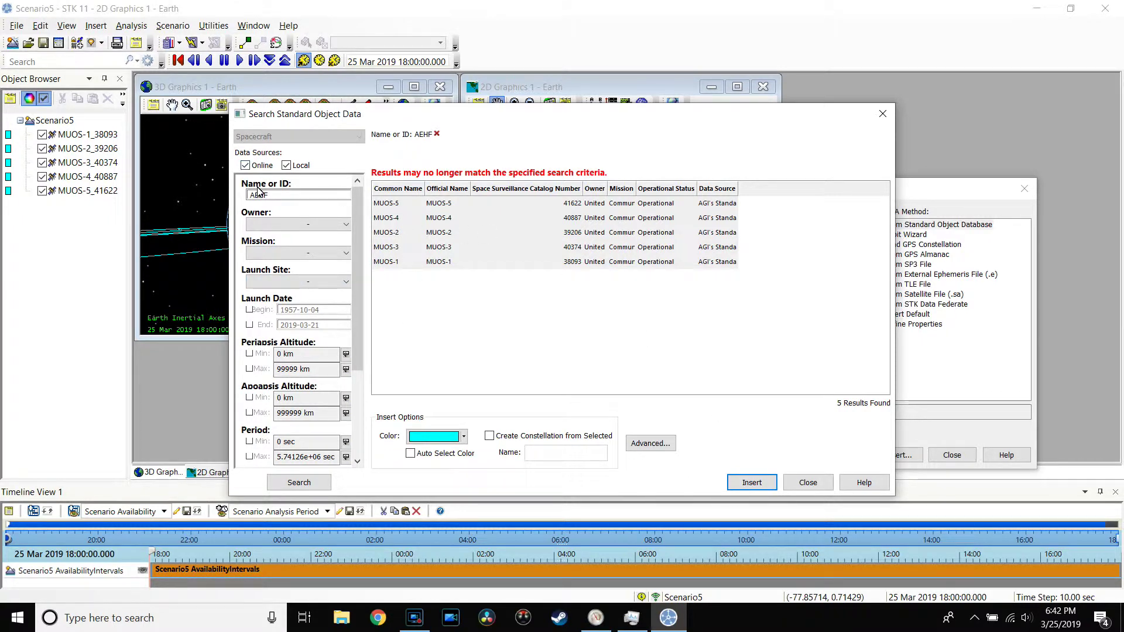
left_click(304, 484)
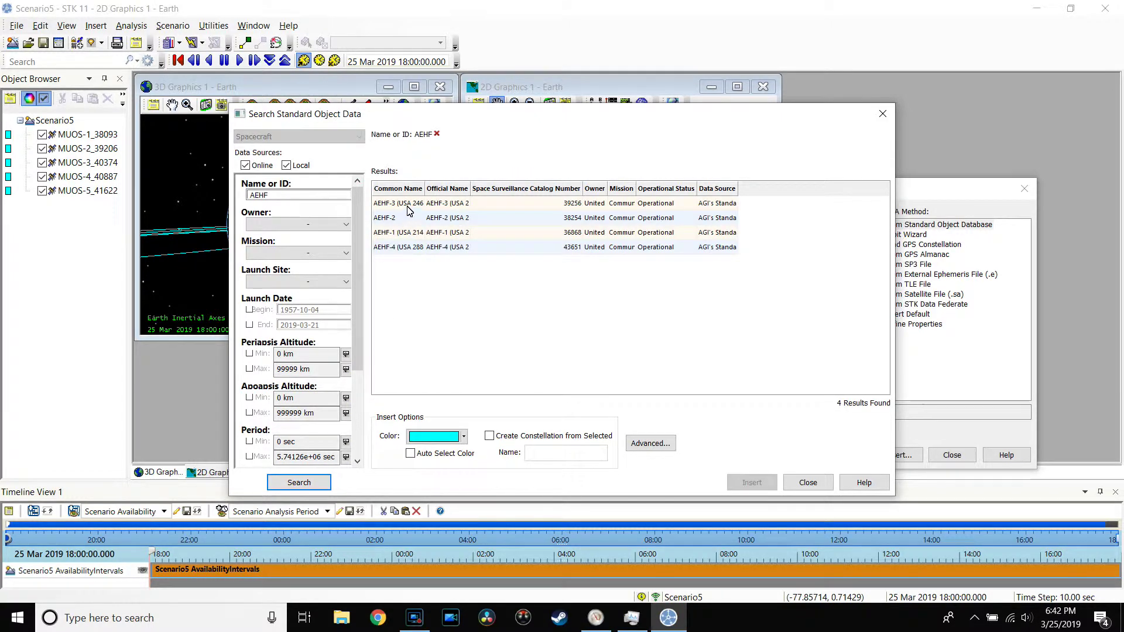
left_click(409, 204)
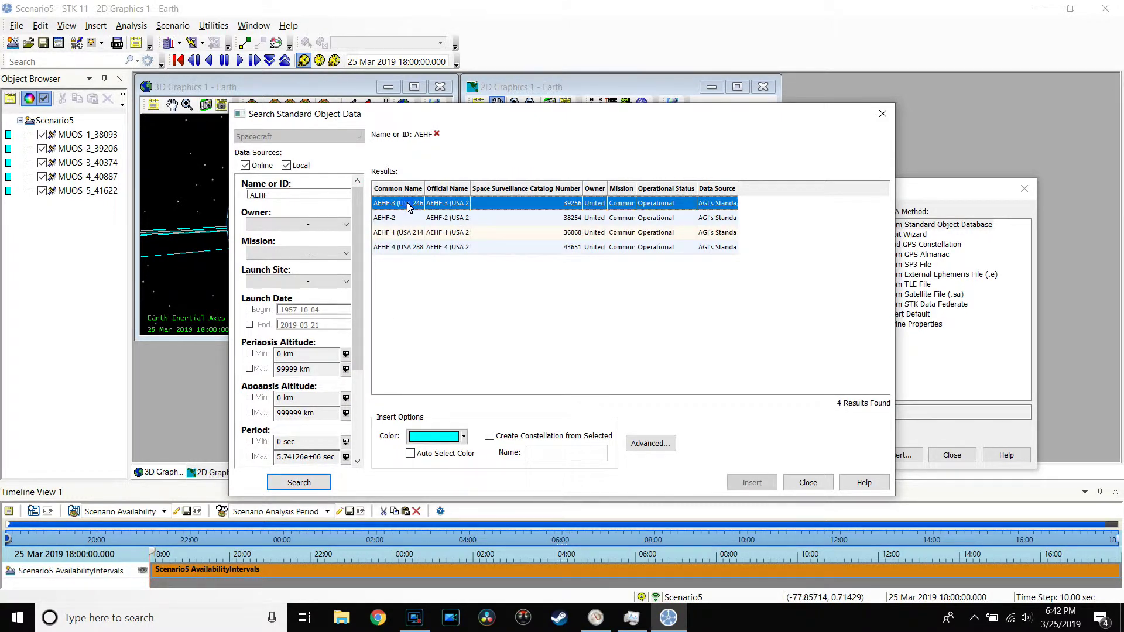
left_click(429, 247, "shift")
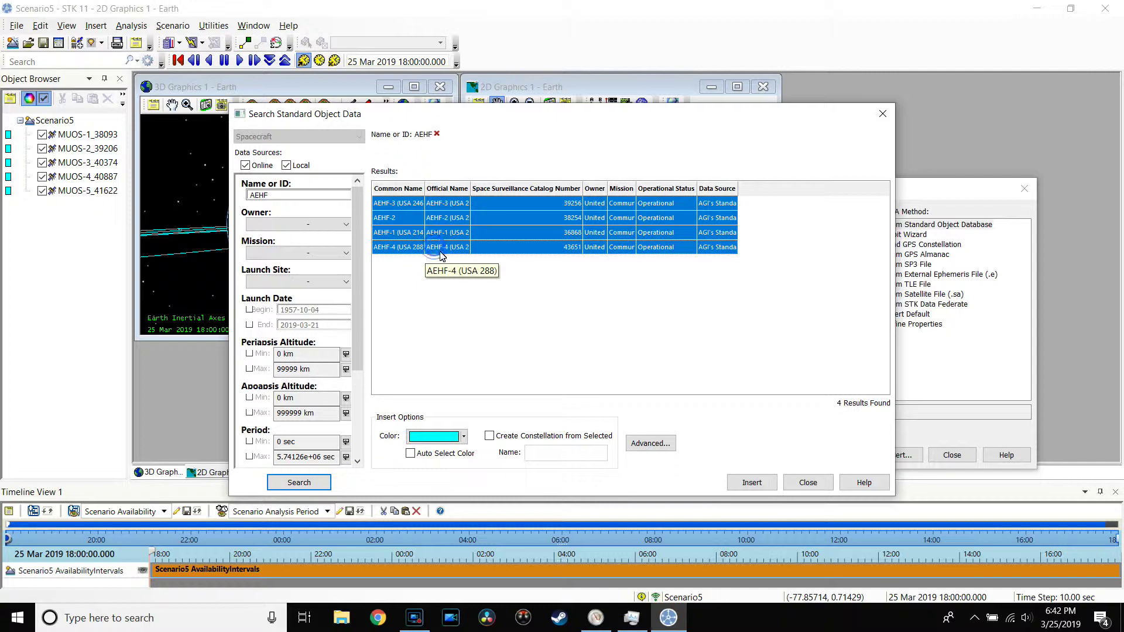
left_click(750, 482)
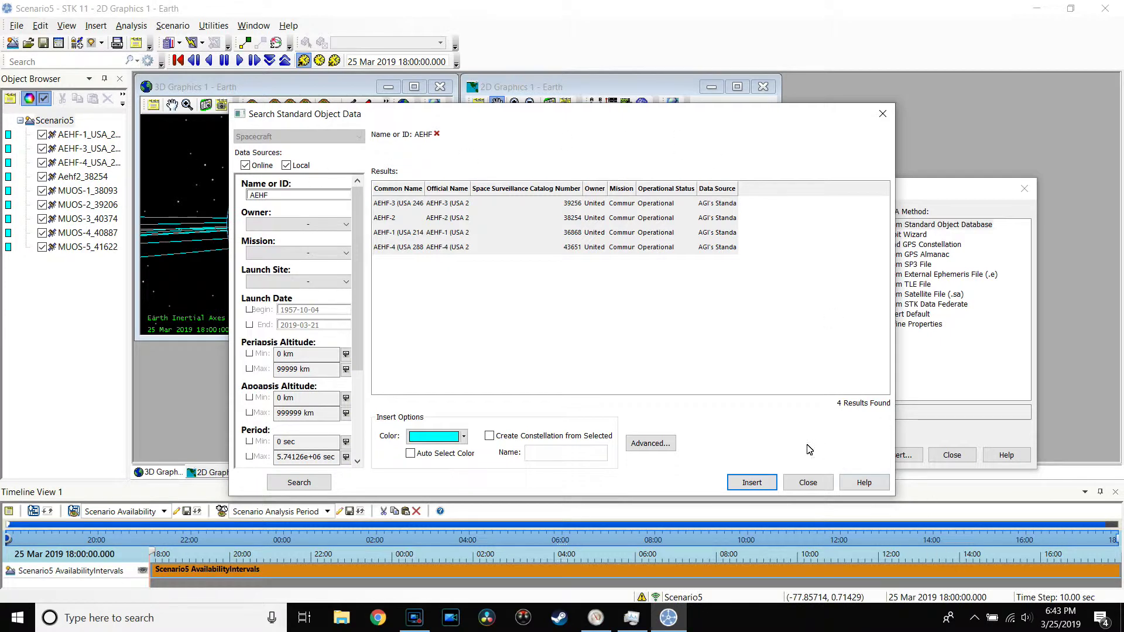
left_click(817, 483)
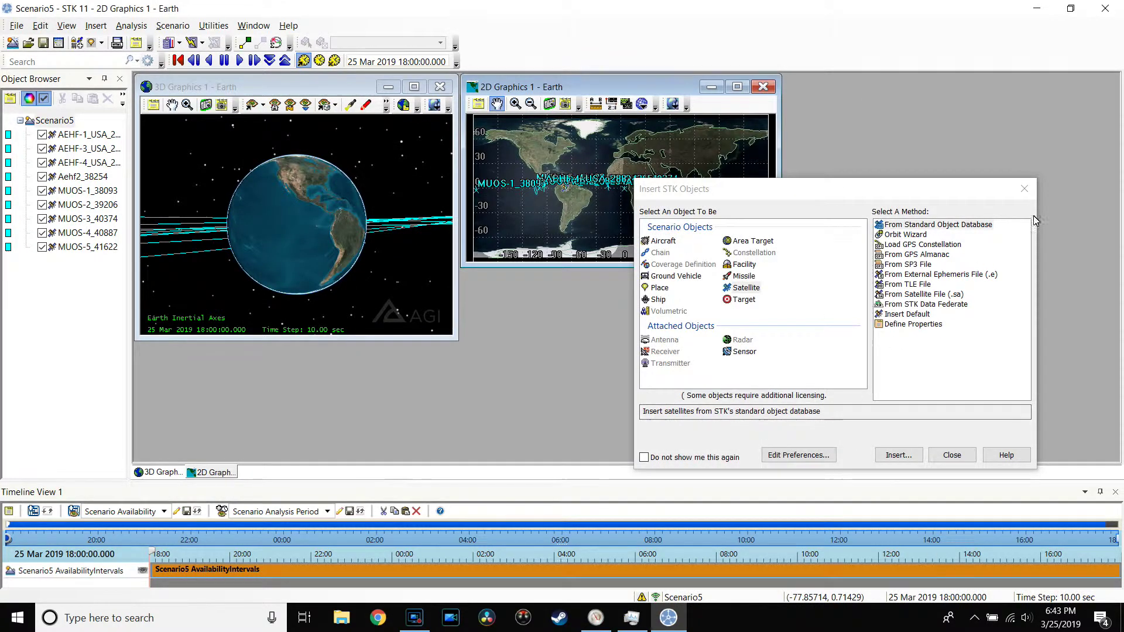
- Maximize the 2D map, recentre it over China and the Caribbean, then show the 3D globe
left_click(1024, 188)
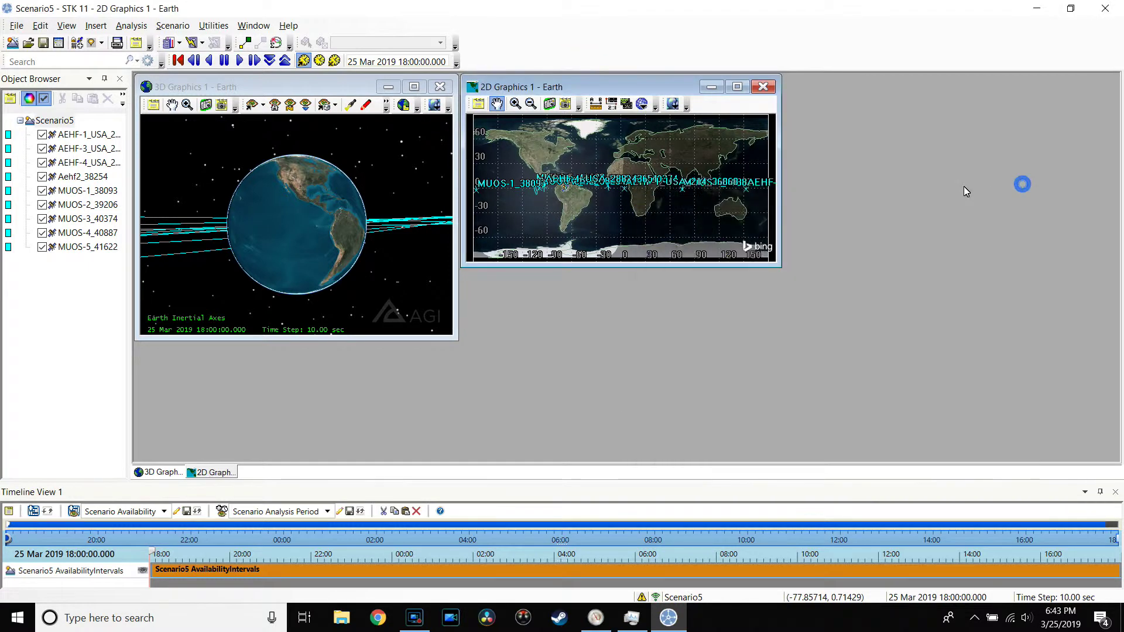
left_click(738, 88)
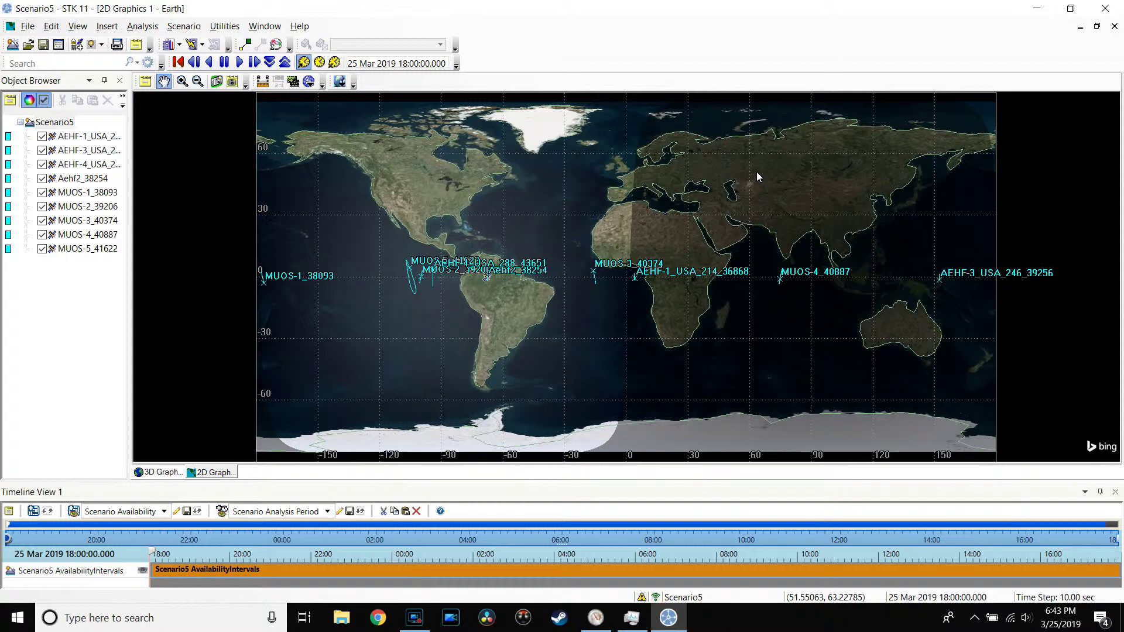
left_click(696, 231)
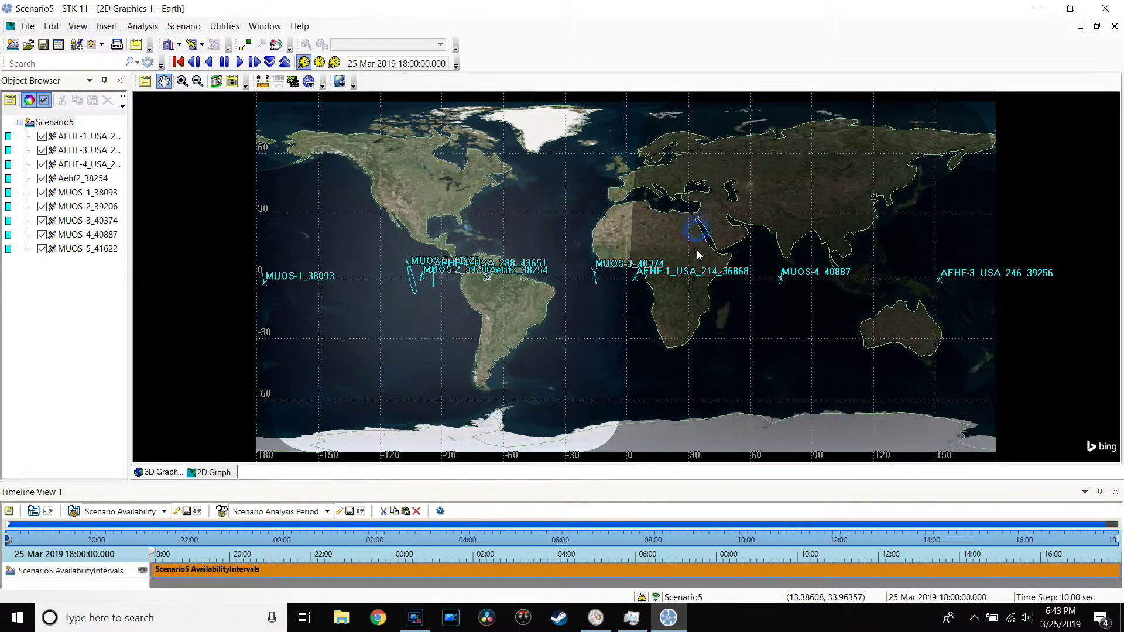
left_click(854, 231)
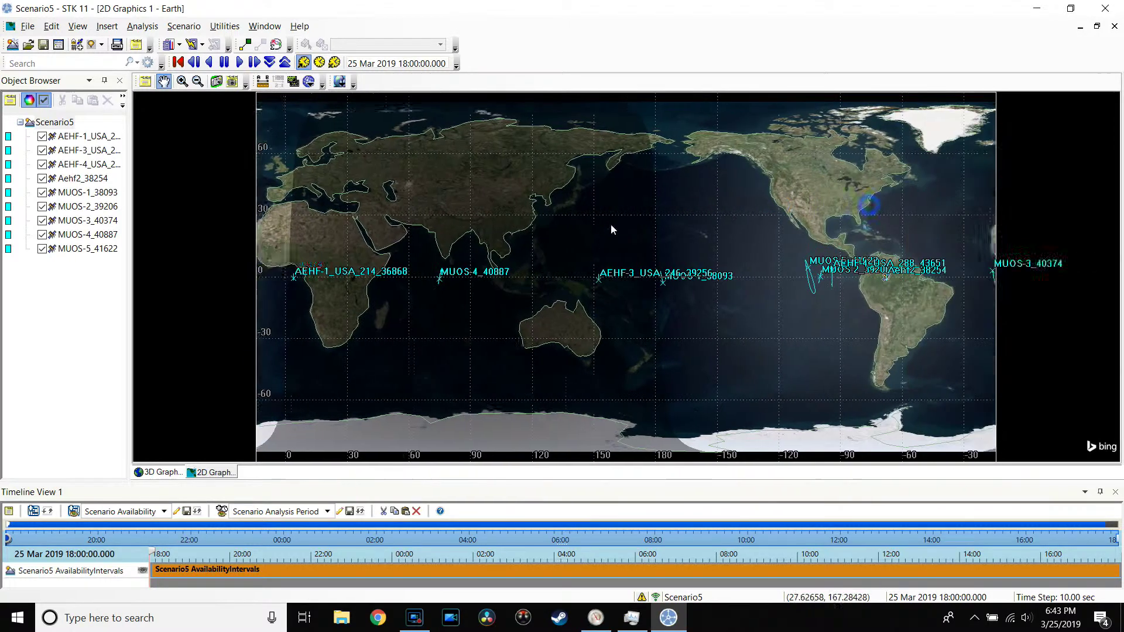
left_click(796, 233)
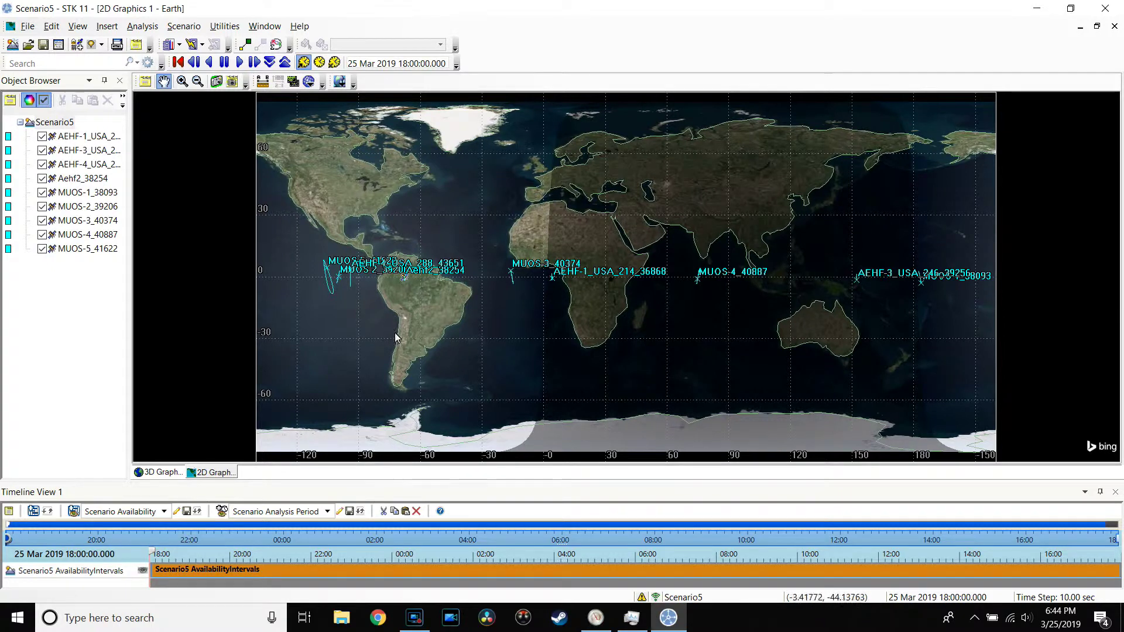
left_click(157, 472)
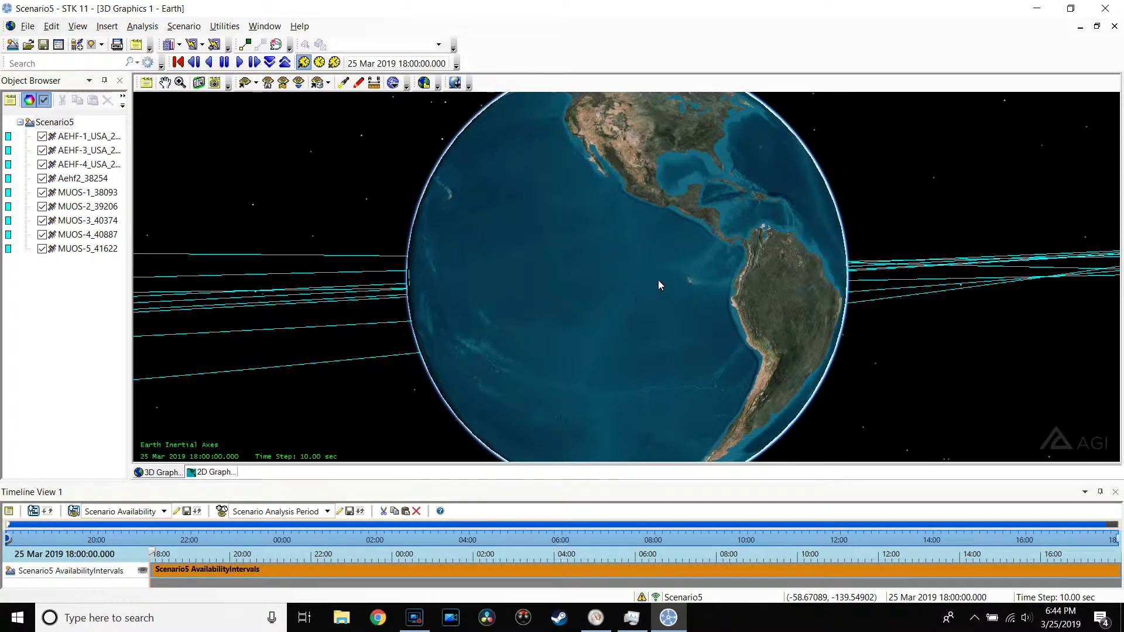
- Zoom out and spin the globe toward the Pacific, then back to the Americas
scroll(669, 271, "down", 5)
scroll(669, 271, "down", 5)
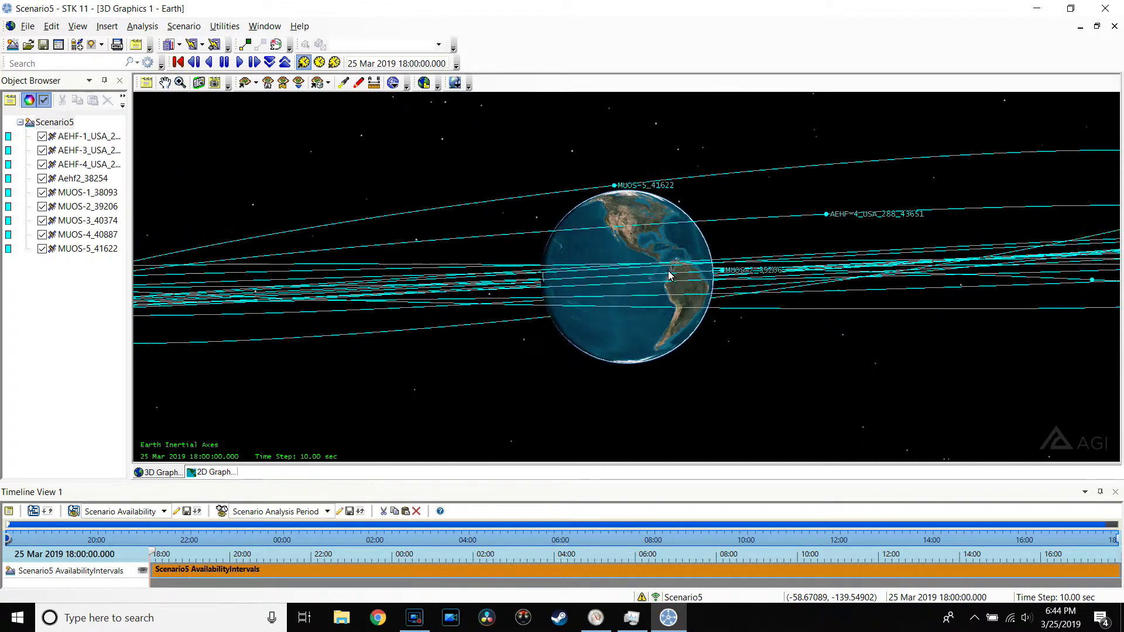
scroll(668, 270, "down", 1)
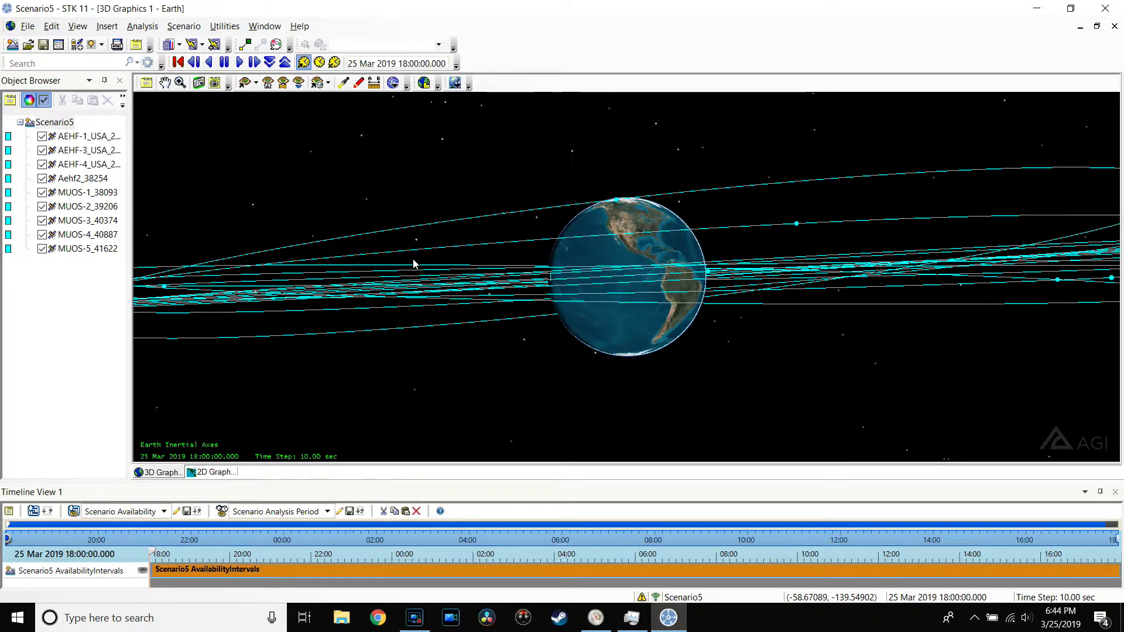
left_click_drag(412, 265, 554, 267)
scroll(554, 267, "down", 2)
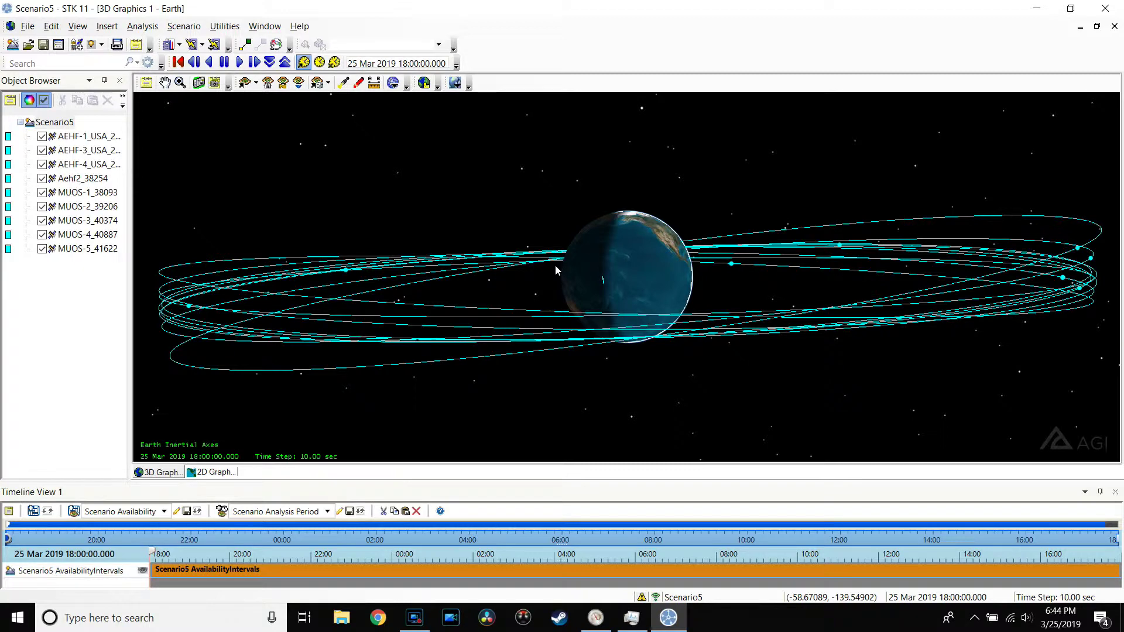
left_click_drag(555, 267, 532, 297)
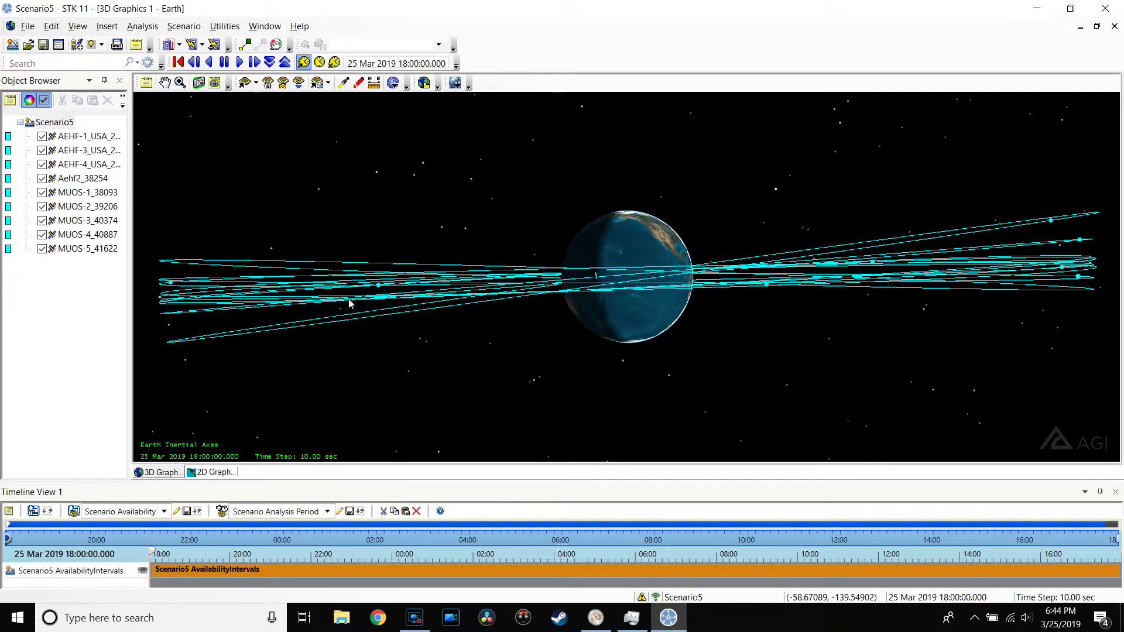
- Rotate and tilt the view so the MUOS and AEHF orbits open into flattened ellipses
left_click_drag(676, 258, 433, 270)
left_click_drag(235, 269, 442, 276)
left_click_drag(342, 321, 427, 322)
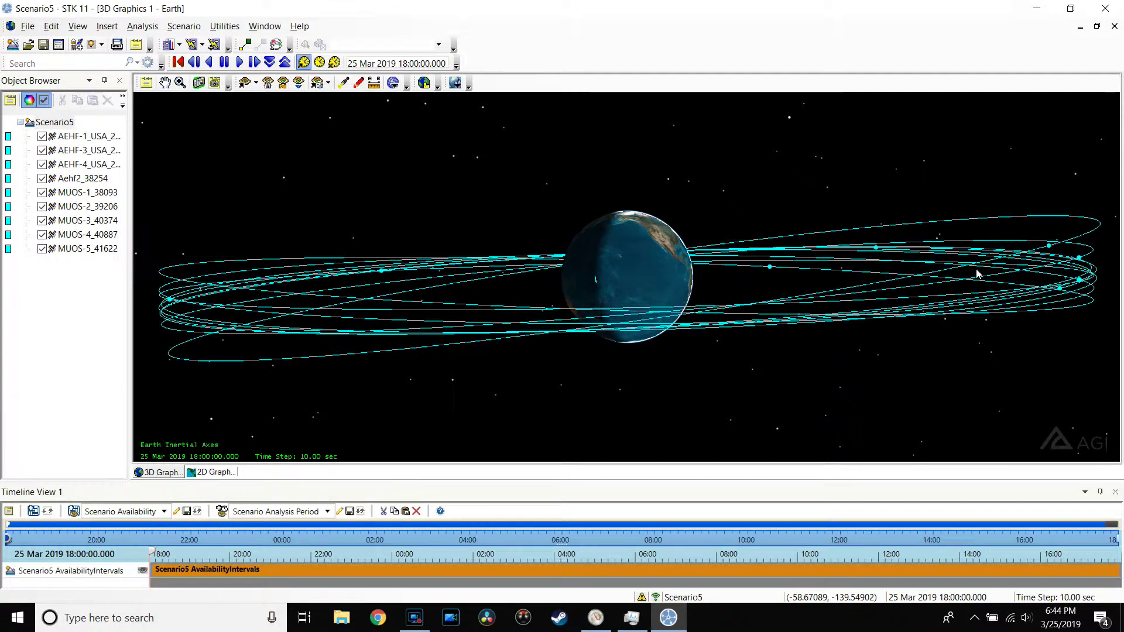
scroll(975, 268, "up", 5)
left_click_drag(1015, 293, 588, 281)
left_click_drag(401, 277, 541, 298)
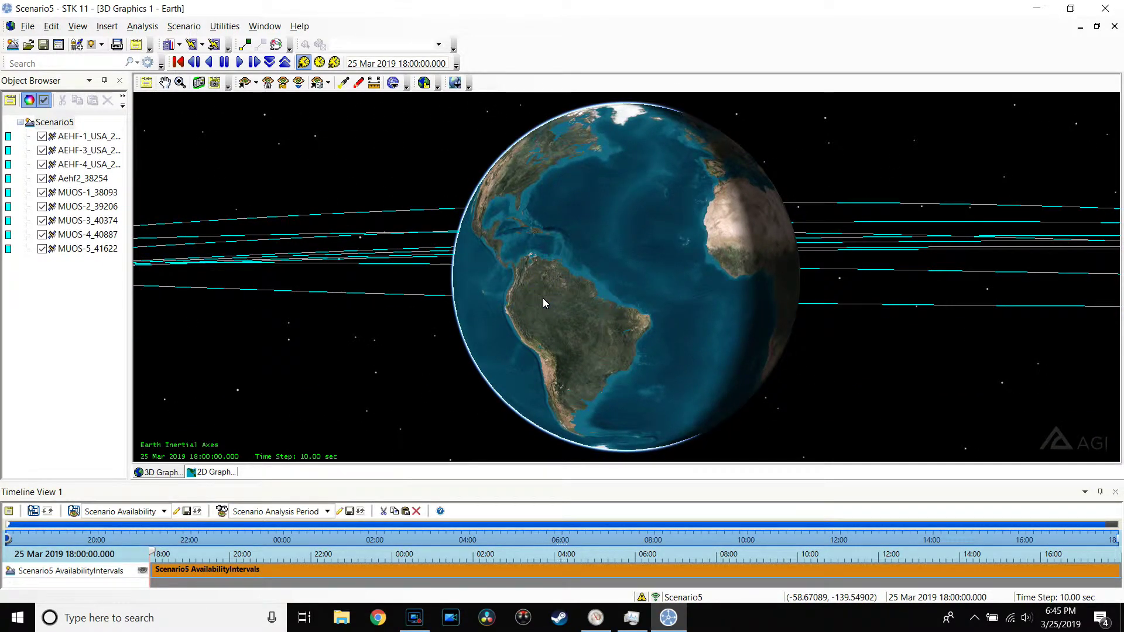
scroll(434, 228, "down", 1)
scroll(434, 225, "down", 5)
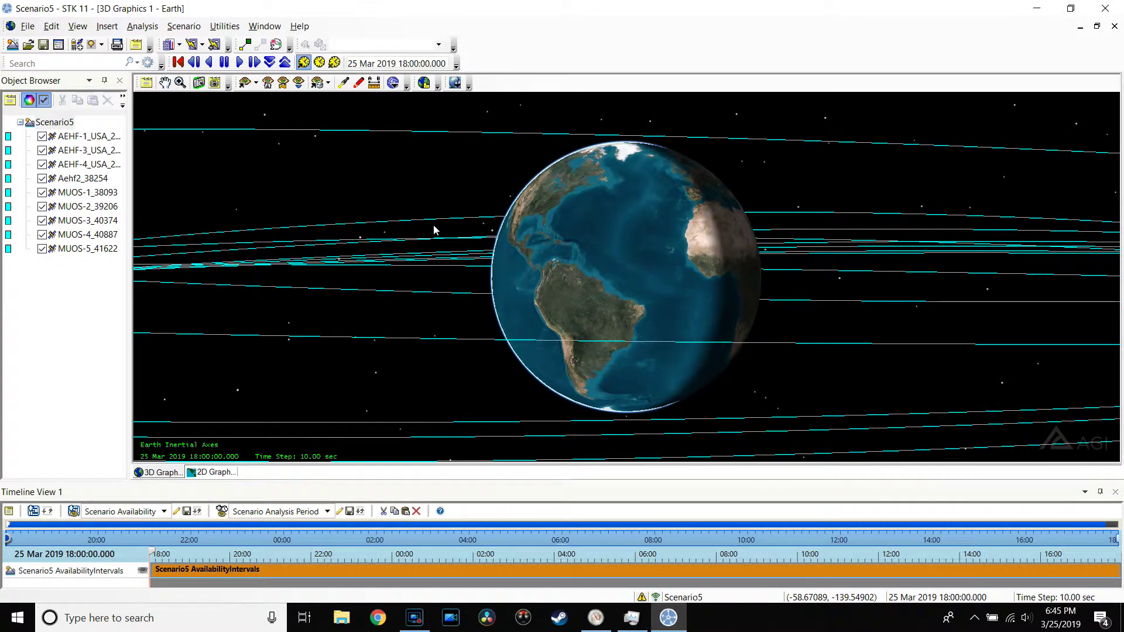
scroll(434, 229, "down", 1)
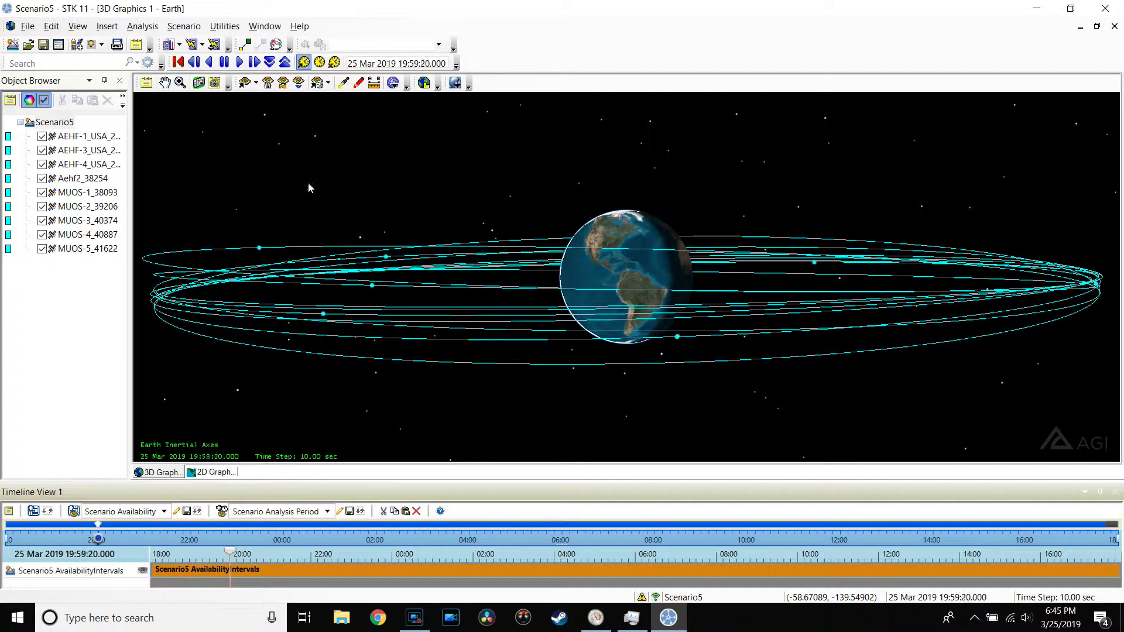
- Lower the animation time step from 10 to 5, then to 3 seconds
left_click(270, 62)
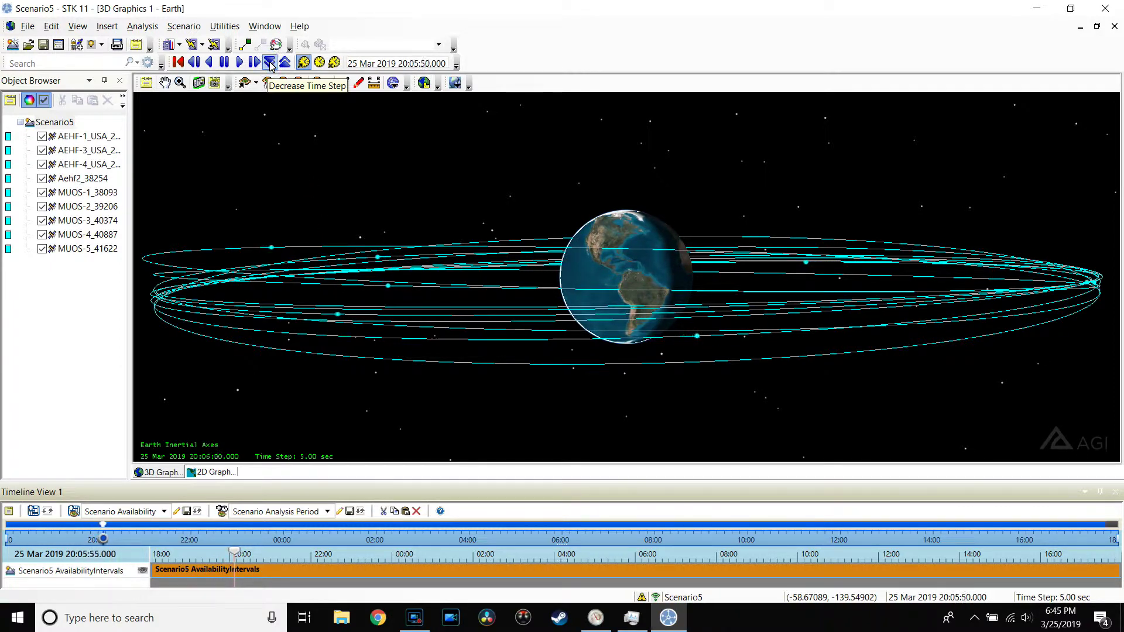
left_click(270, 63)
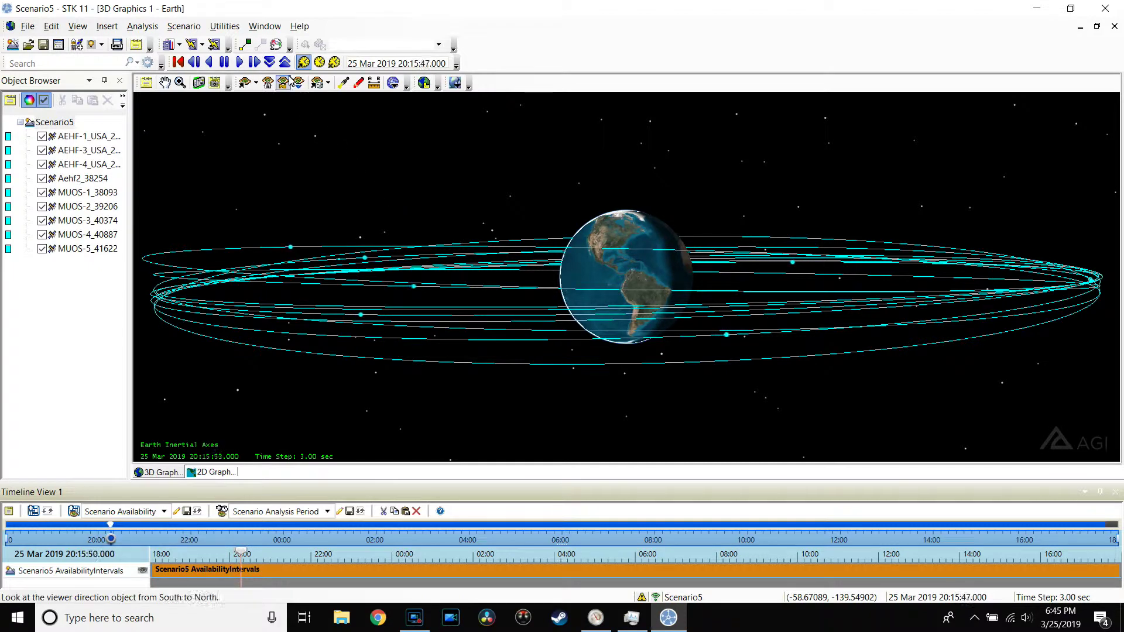
- Centre the 3D view on satellite AEHF-1_USA_214_36868 and orbit around it
left_click(255, 83)
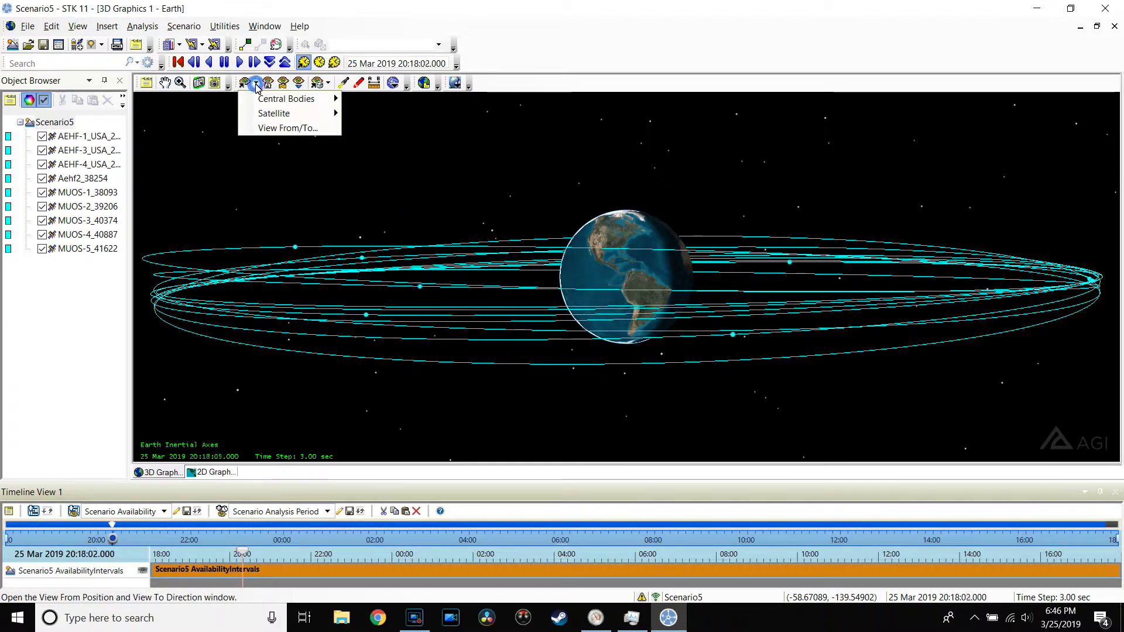
mouse_move(267, 101)
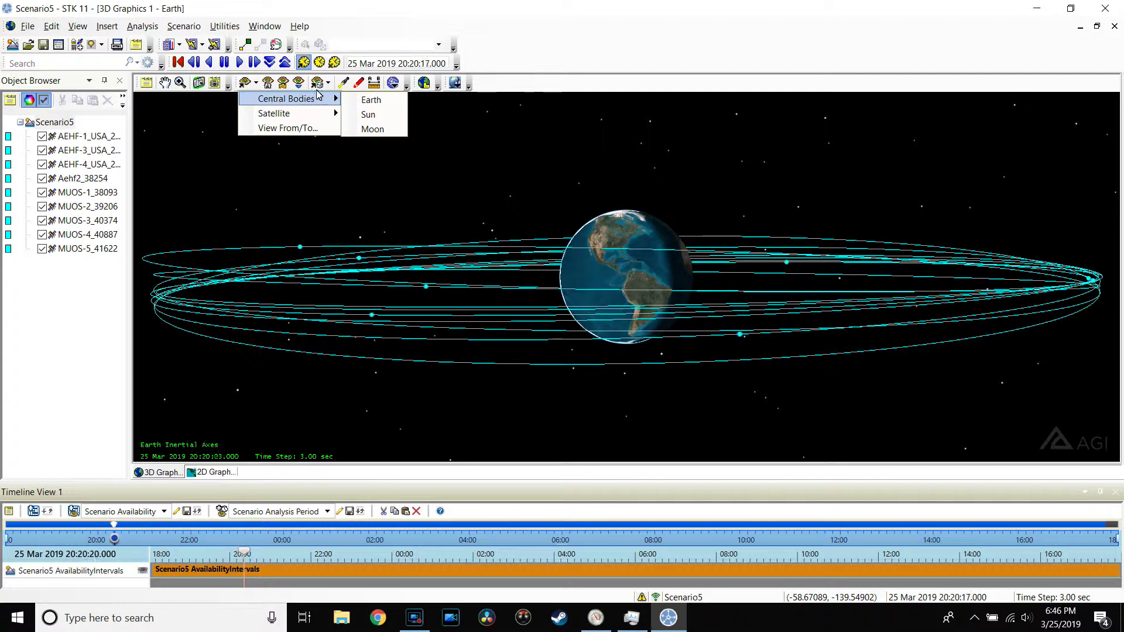
mouse_move(326, 113)
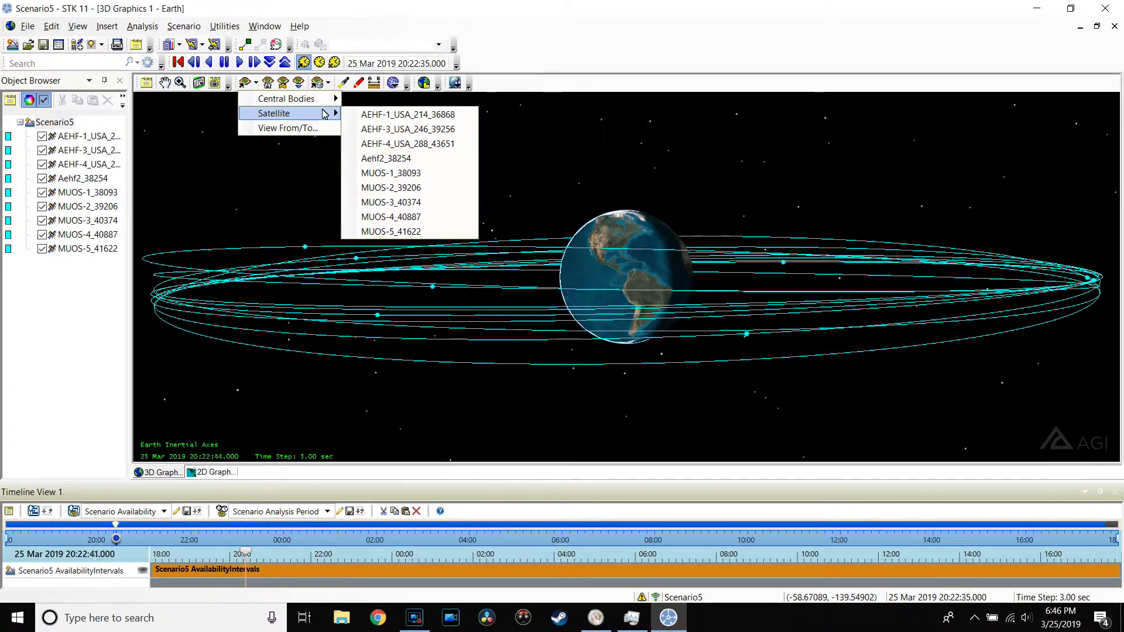
left_click(391, 120)
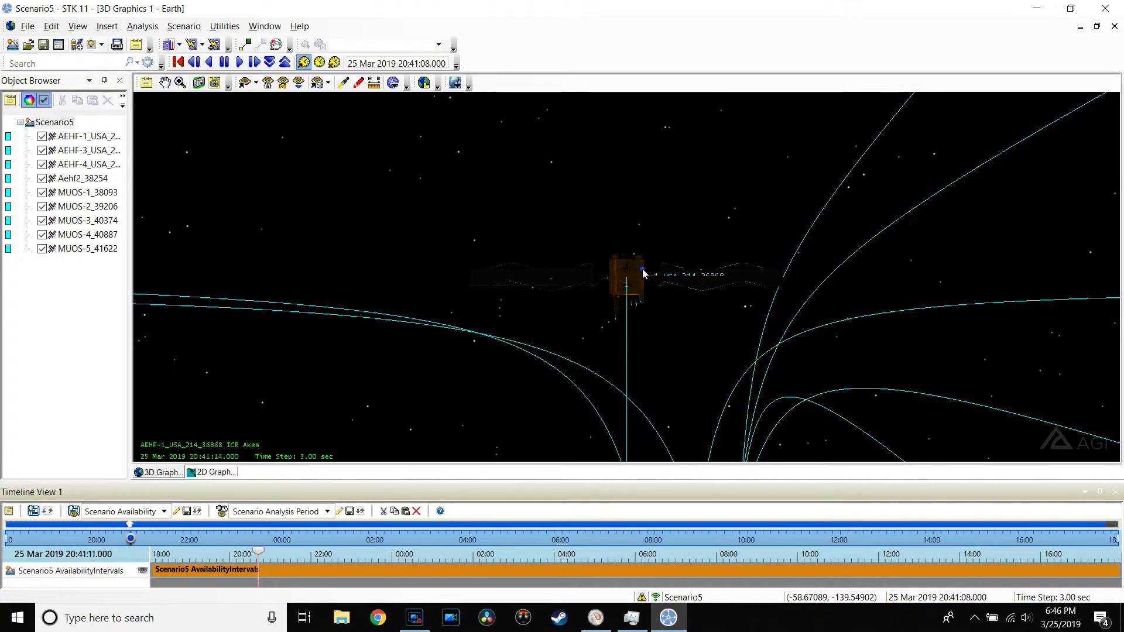
left_click_drag(645, 271, 599, 347)
left_click_drag(651, 303, 675, 164)
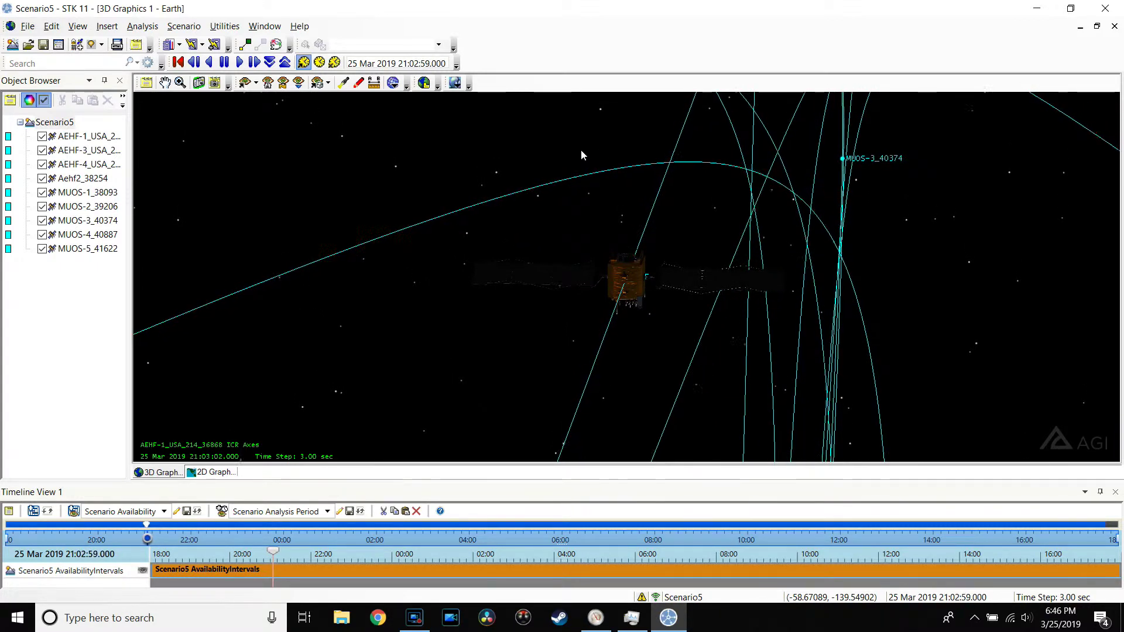
- Raise the animation time step to 30 seconds, then drop it to 0.5 seconds
left_click(285, 62)
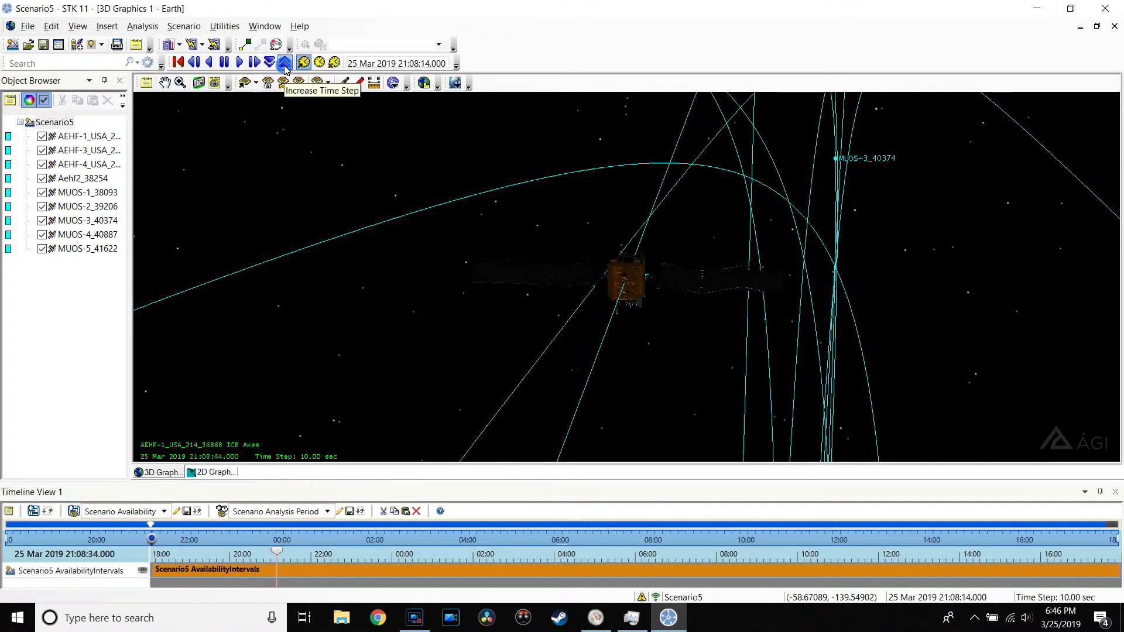
left_click(285, 64)
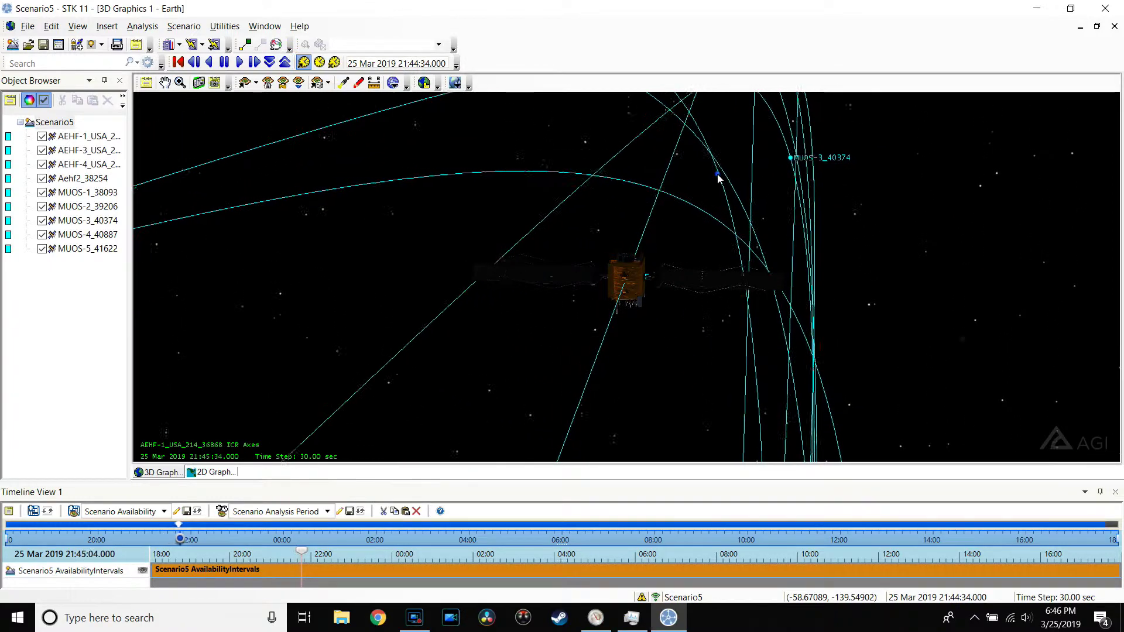
left_click_drag(711, 176, 719, 206)
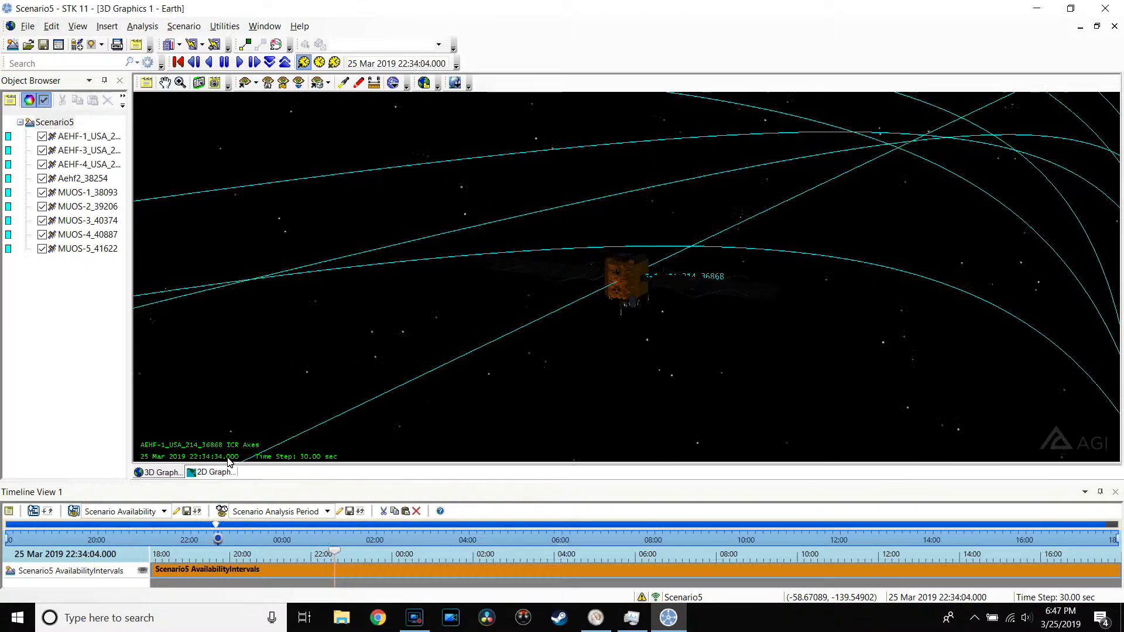
left_click(269, 63)
left_click(270, 63)
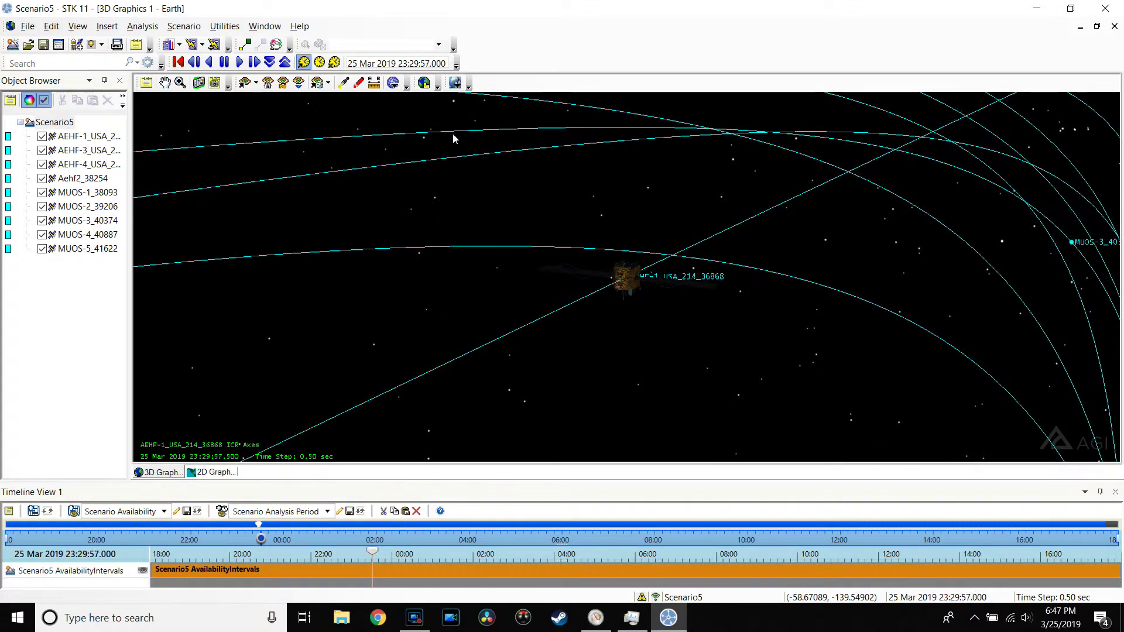
- Centre the 3D view on the Moon and rotate it to show different lunar faces
left_click(257, 84)
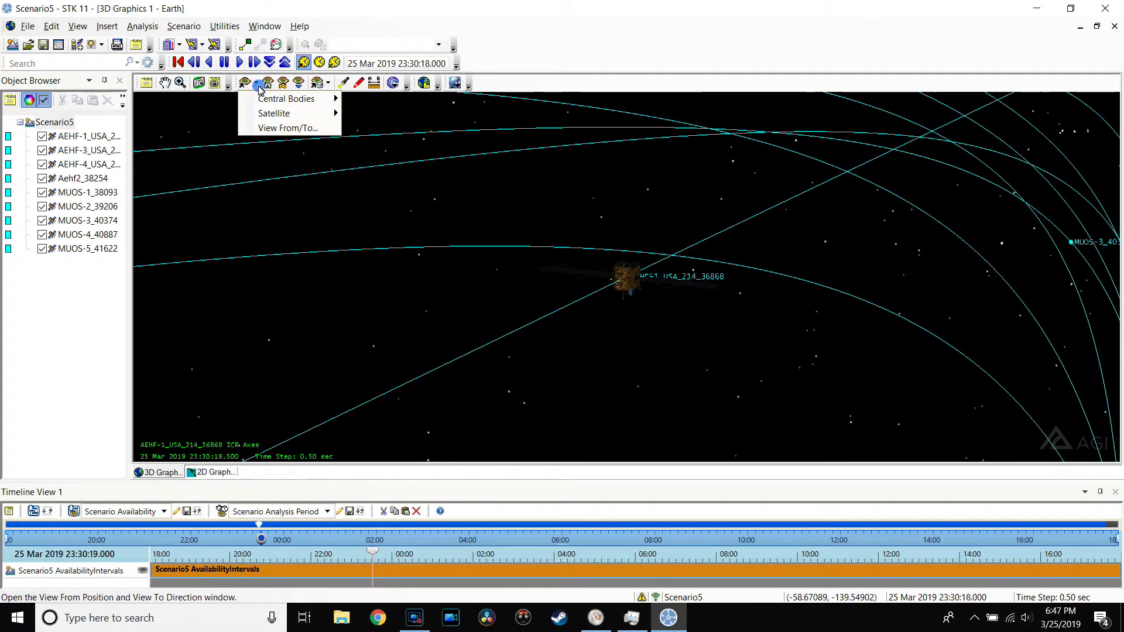
mouse_move(293, 99)
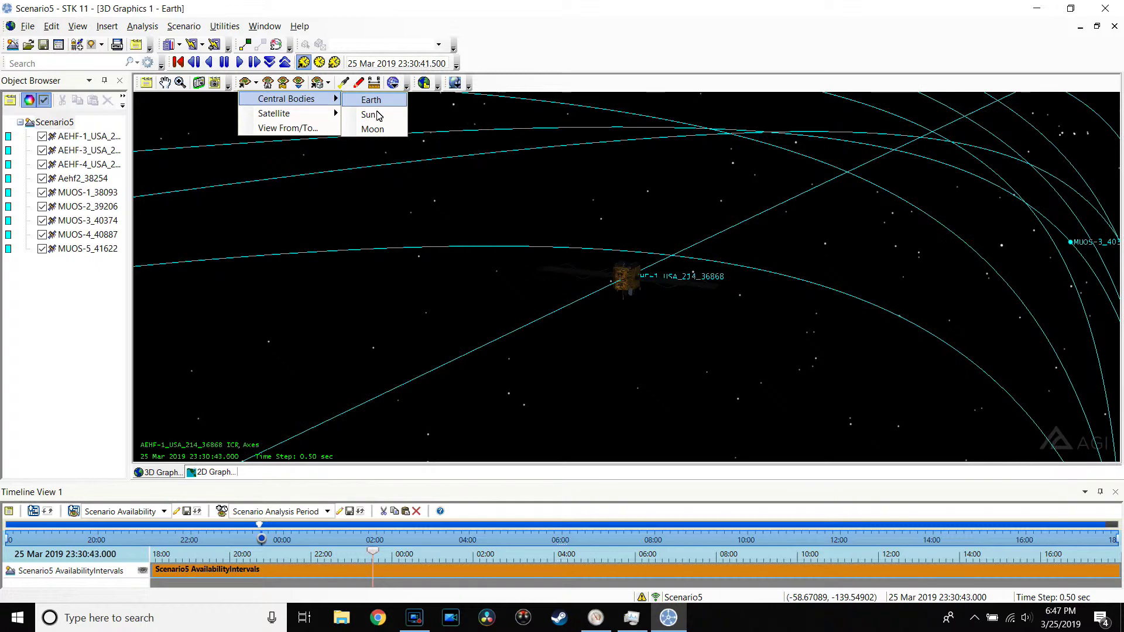
left_click(372, 129)
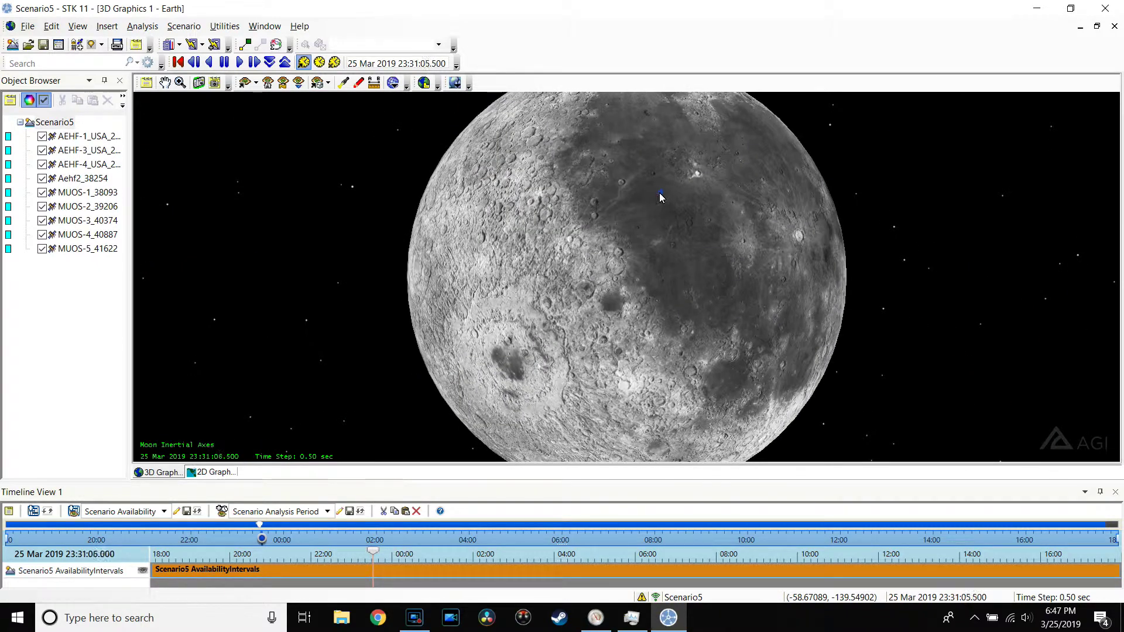
left_click_drag(659, 197, 855, 279)
scroll(854, 279, "down", 2)
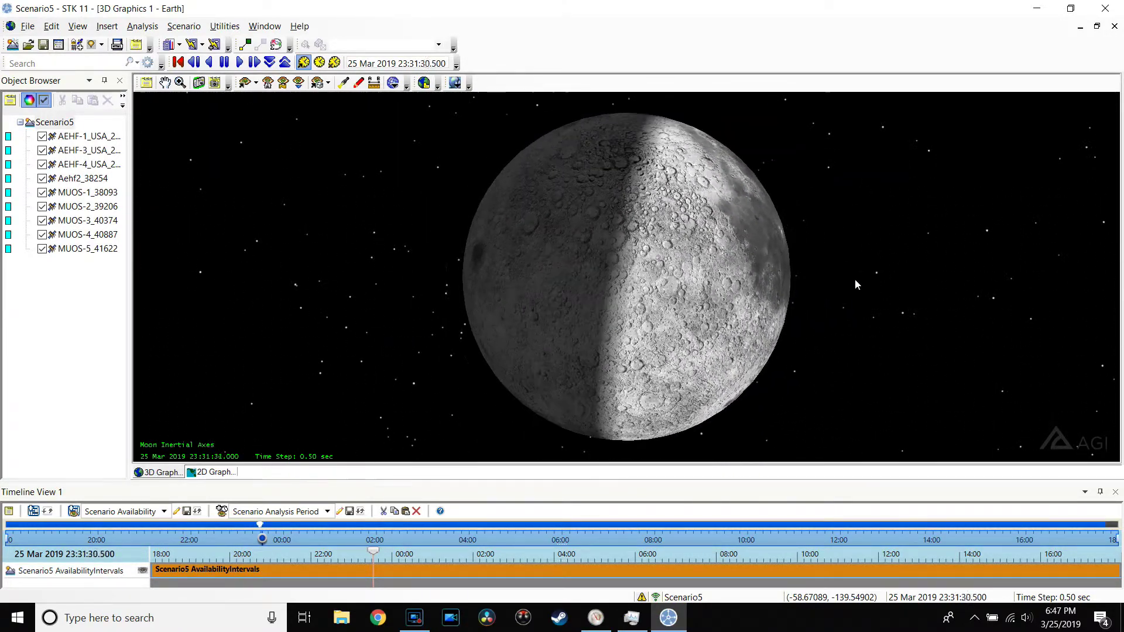
scroll(855, 281, "down", 2)
left_click_drag(653, 262, 607, 384)
left_click_drag(658, 248, 556, 307)
left_click_drag(624, 269, 635, 174)
- Swing the view around the Moon until Earth and its orbit rings appear at left
left_click_drag(620, 302, 633, 164)
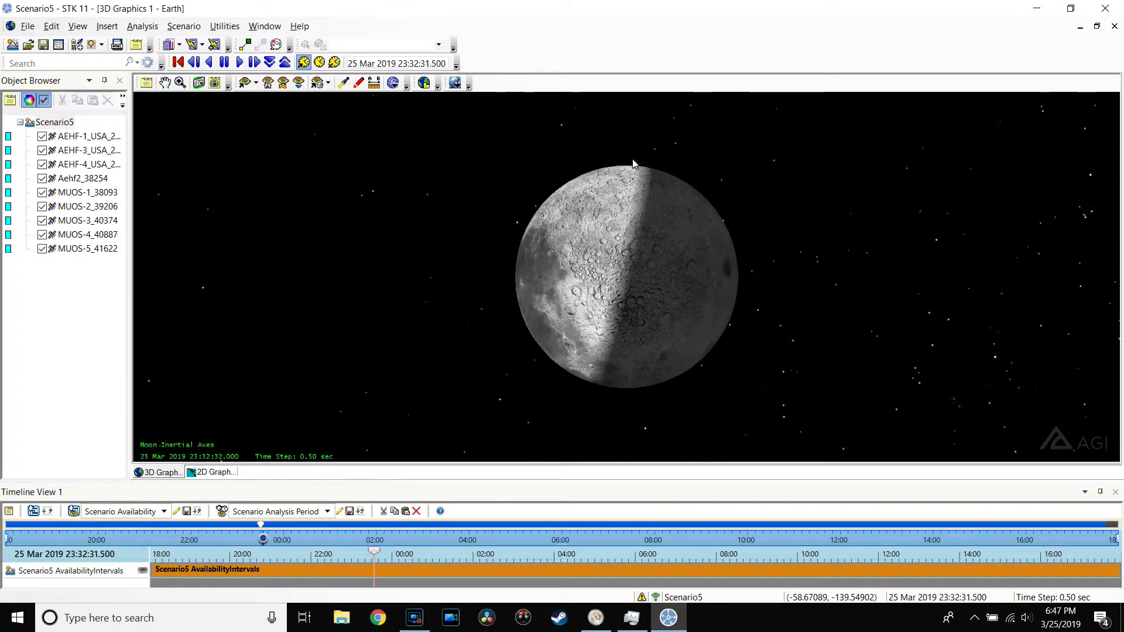
left_click_drag(612, 259, 614, 202)
scroll(614, 213, "down", 5)
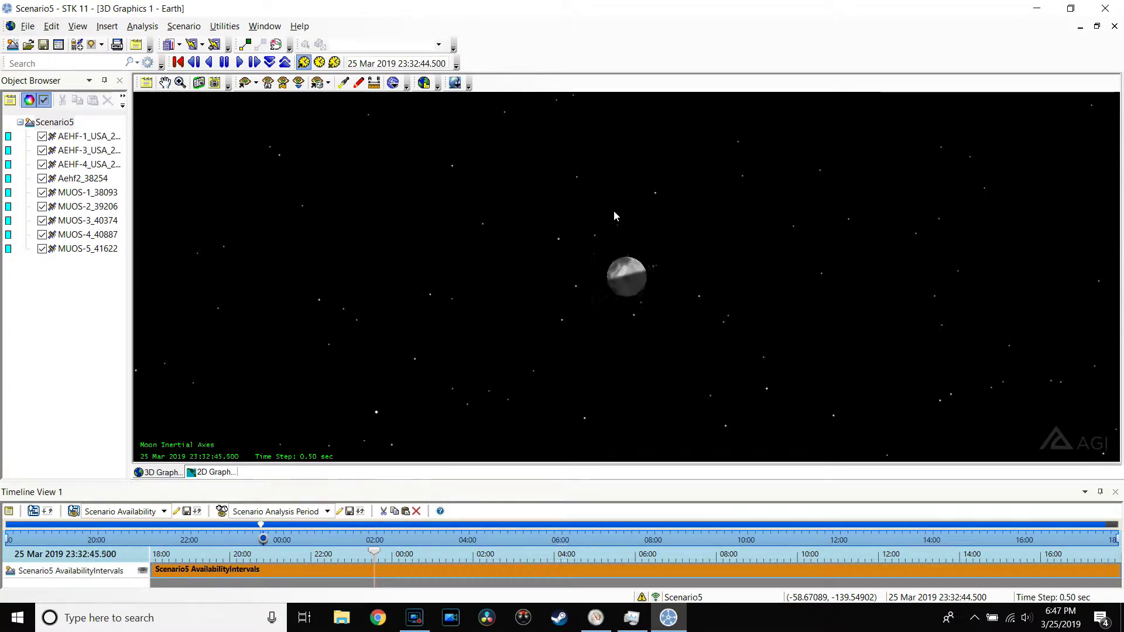
mouse_move(614, 361)
left_mouse_down()
mouse_move(631, 301)
mouse_move(631, 407)
left_mouse_up()
left_click_drag(631, 319, 481, 427)
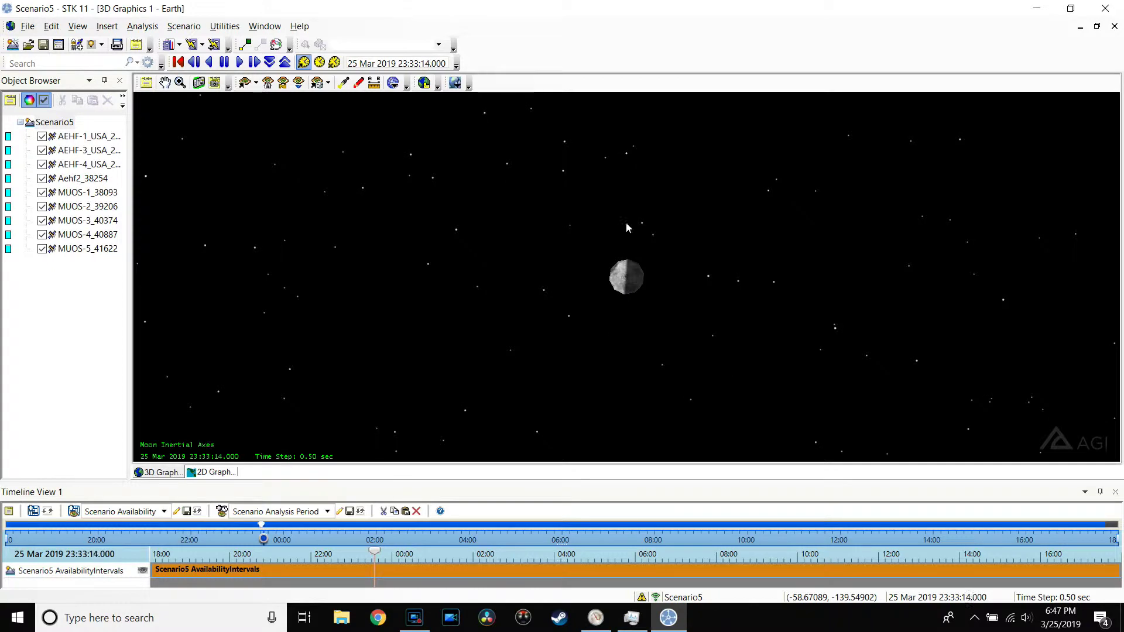
left_click_drag(640, 275, 569, 283)
scroll(653, 272, "up", 3)
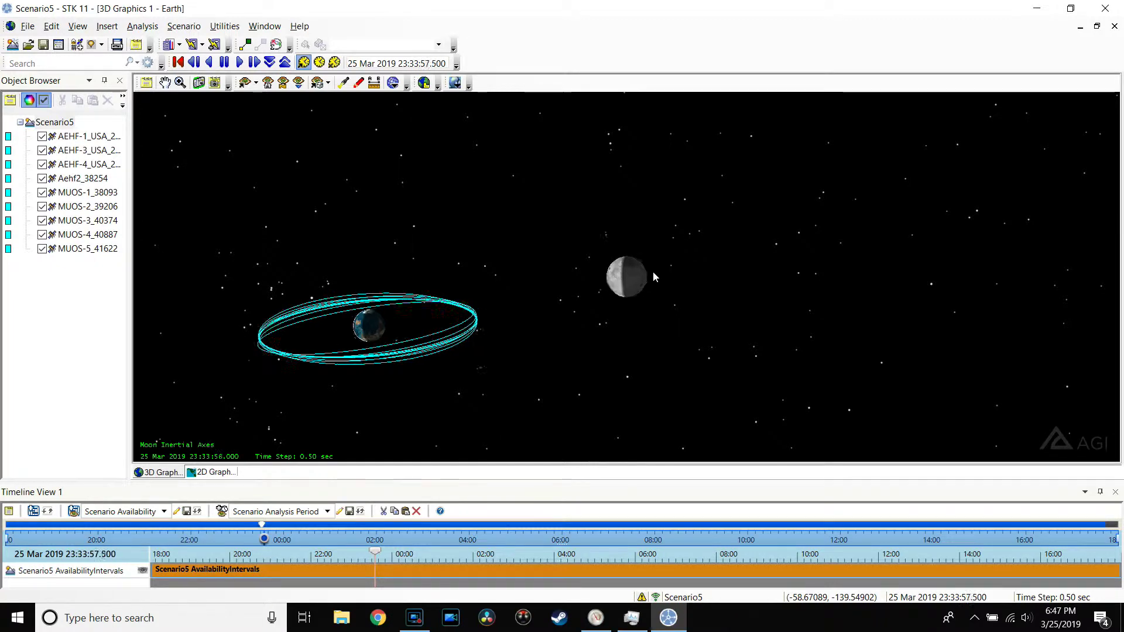
scroll(652, 274, "up", 1)
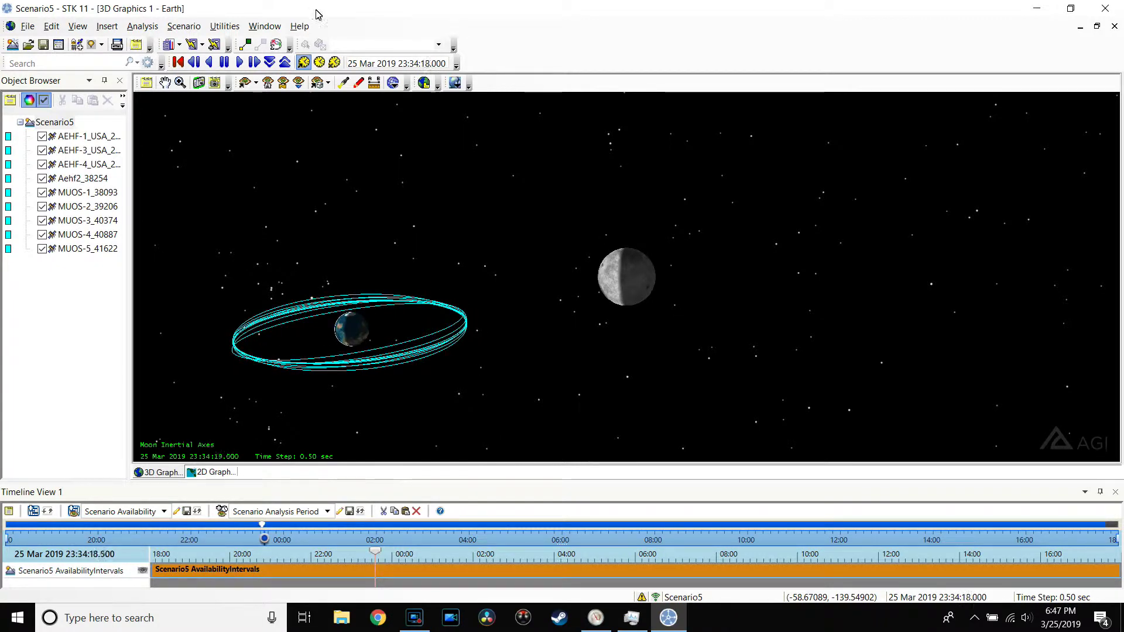
- Switch the 3D view's centre to satellite MUOS-1_38093
left_click(256, 84)
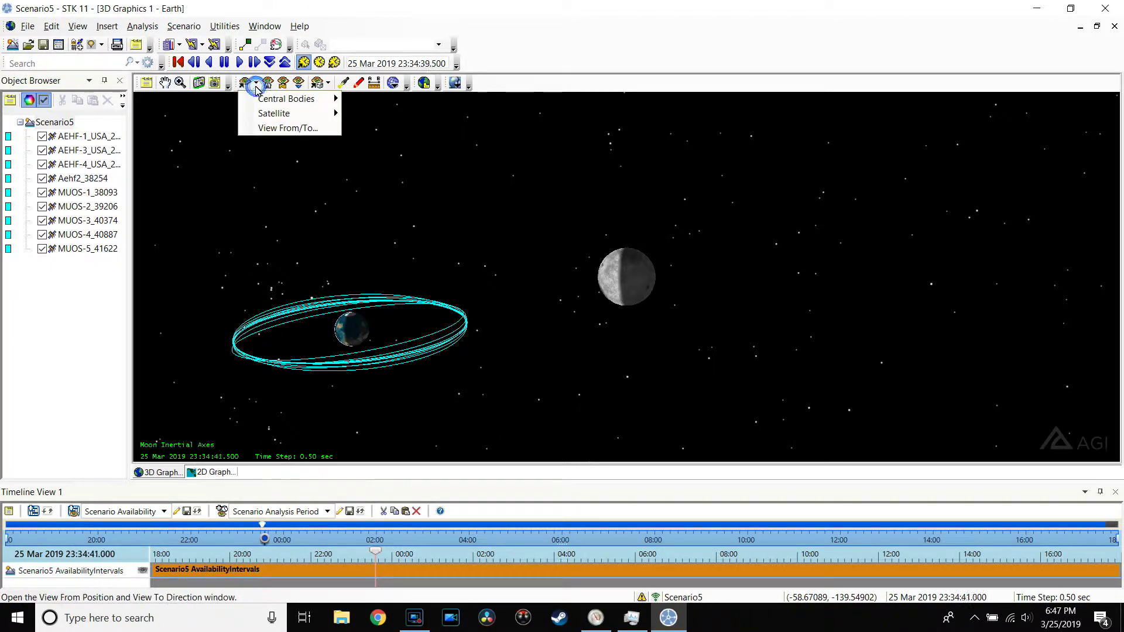
mouse_move(277, 117)
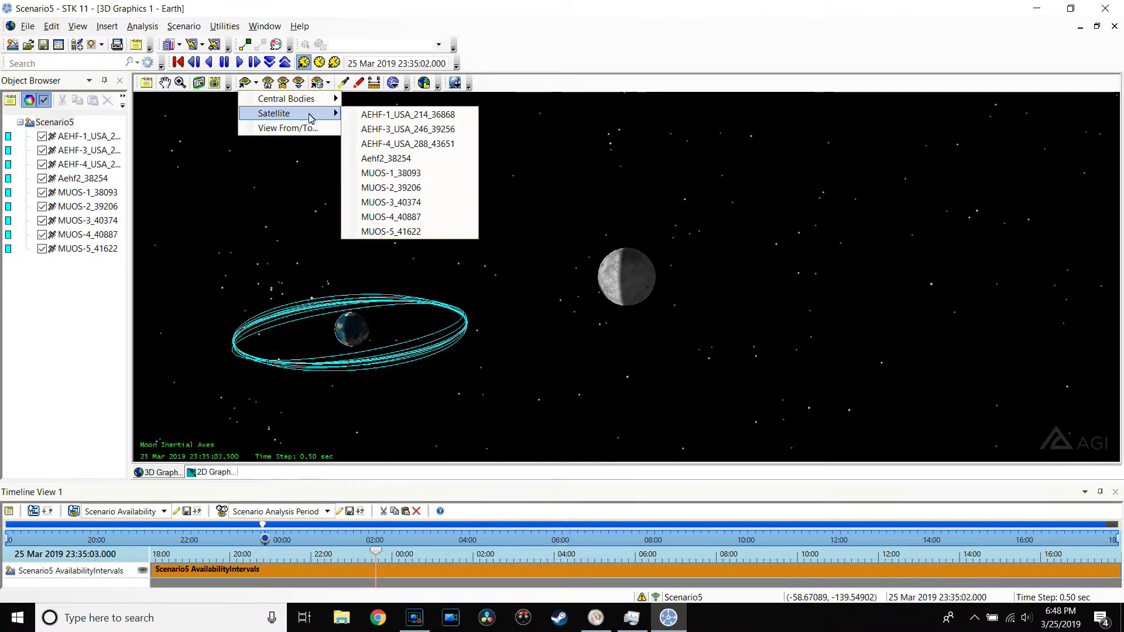
left_click(416, 173)
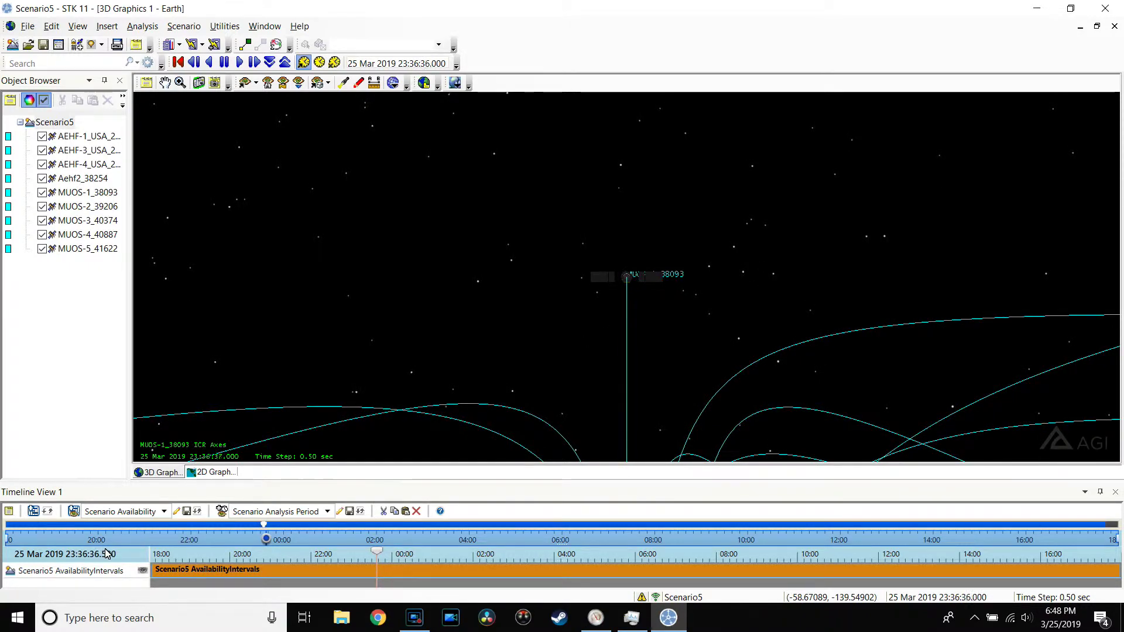
- Bring Task Manager over the 3D view, then switch to Resource Monitor
left_click(640, 618)
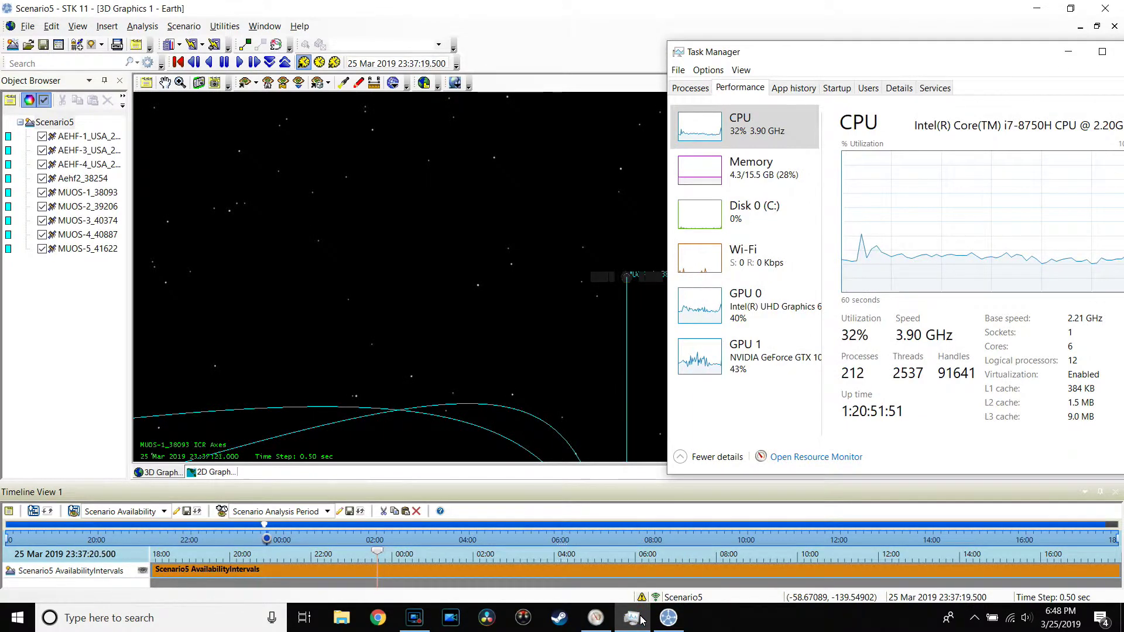
left_click_drag(1006, 60, 381, 73)
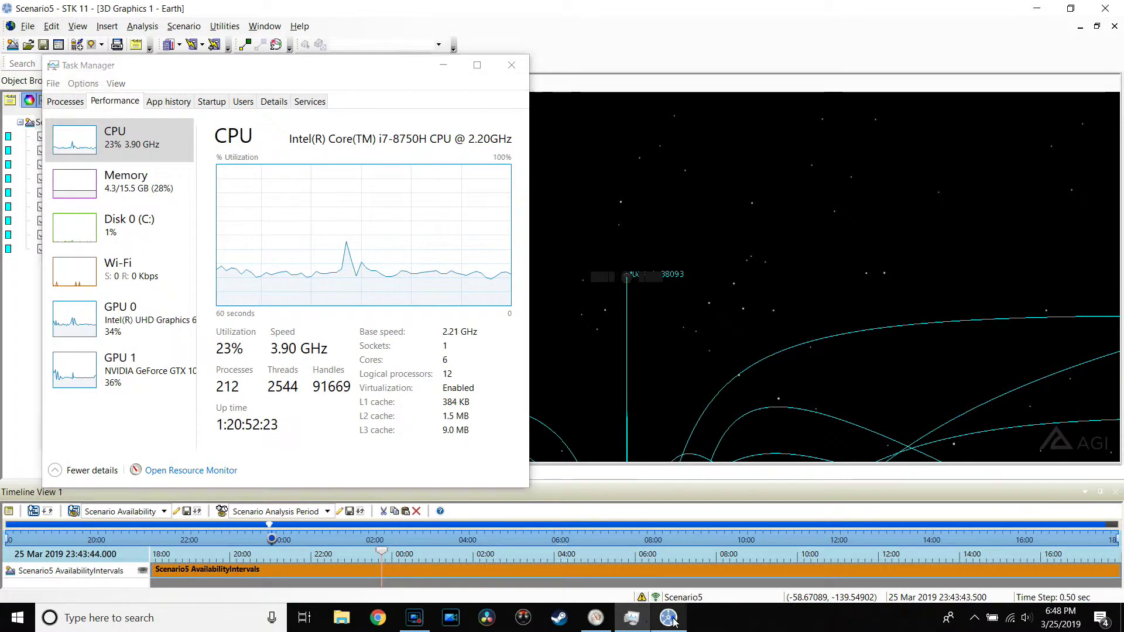
left_click(671, 619)
left_click(632, 619)
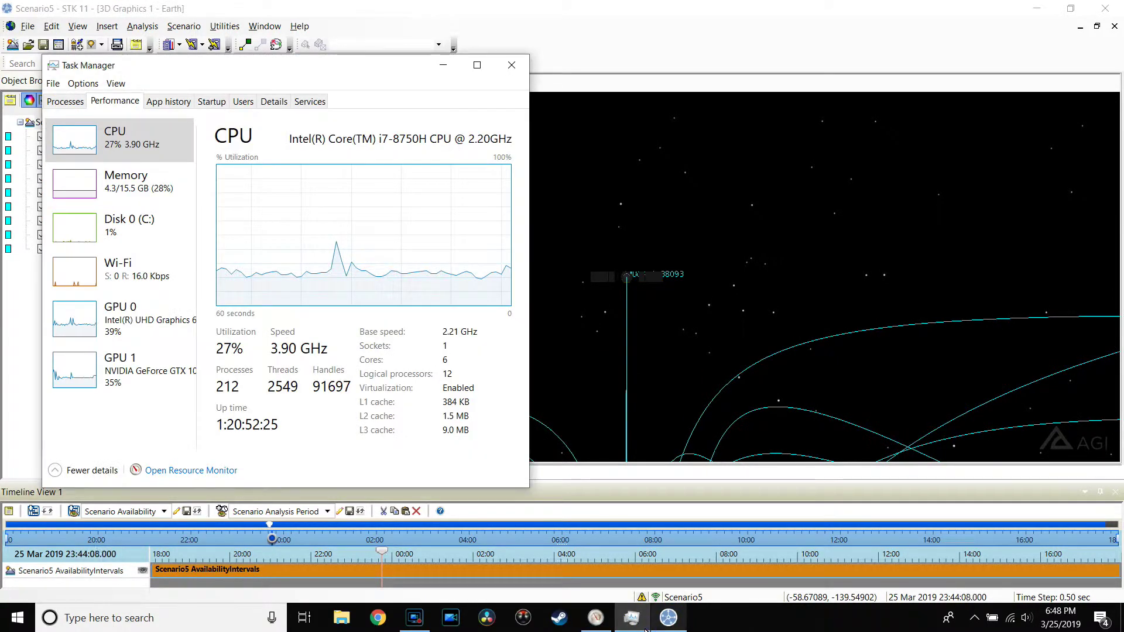
left_click(635, 621)
left_click(608, 626)
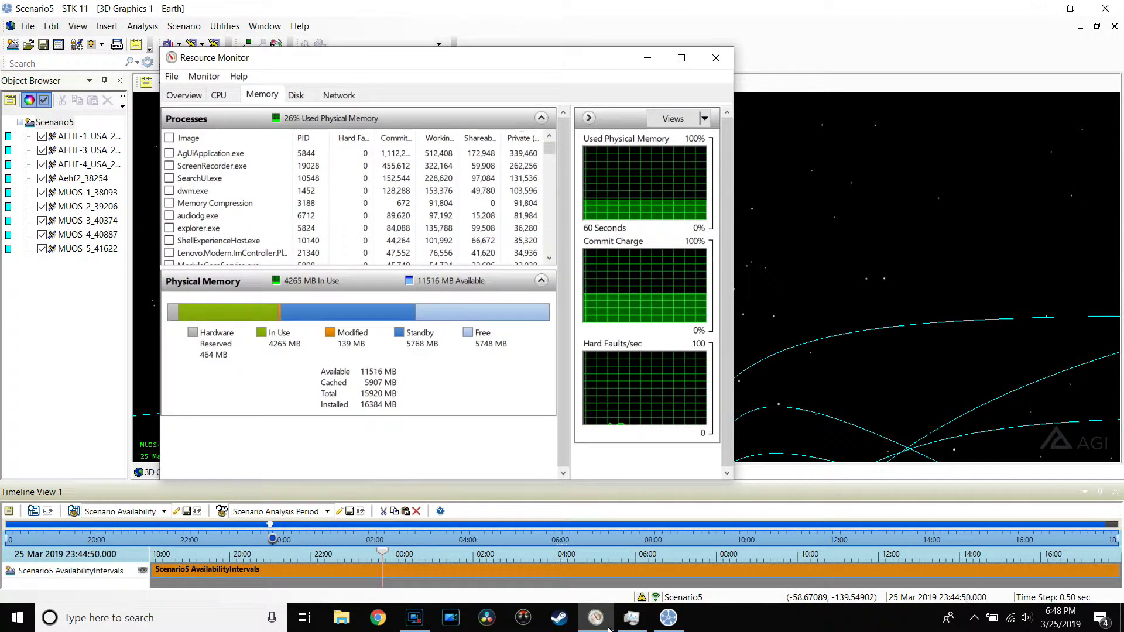
- Maximize Resource Monitor and scroll through its CPU usage view
key("super+Up")
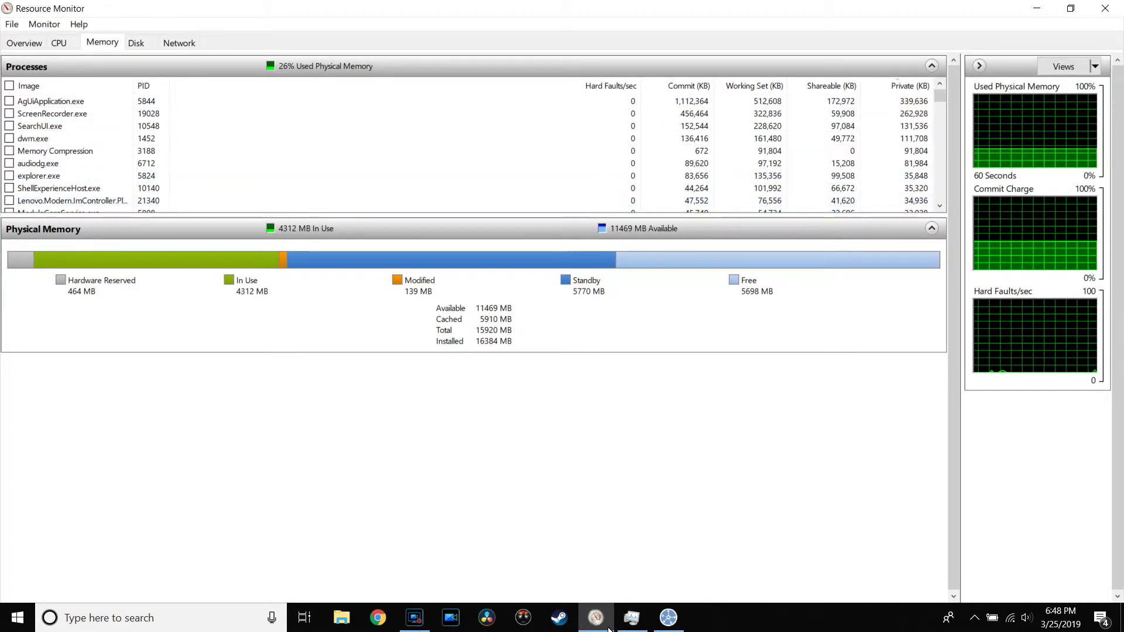
key("ctrl+shift+Tab")
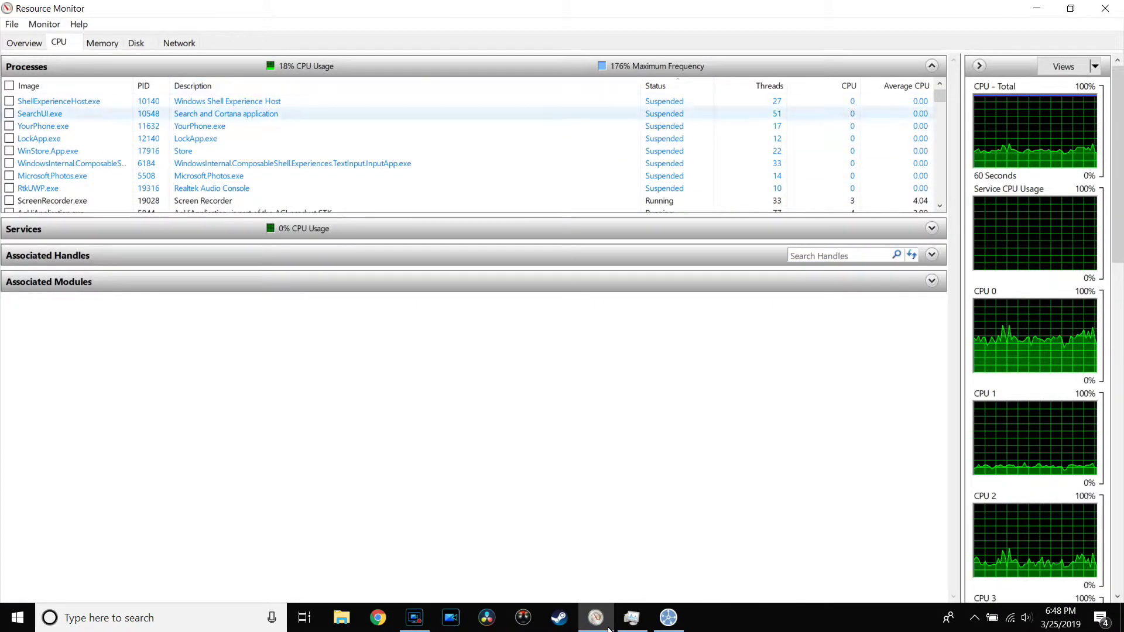
scroll(609, 630, "down", 3)
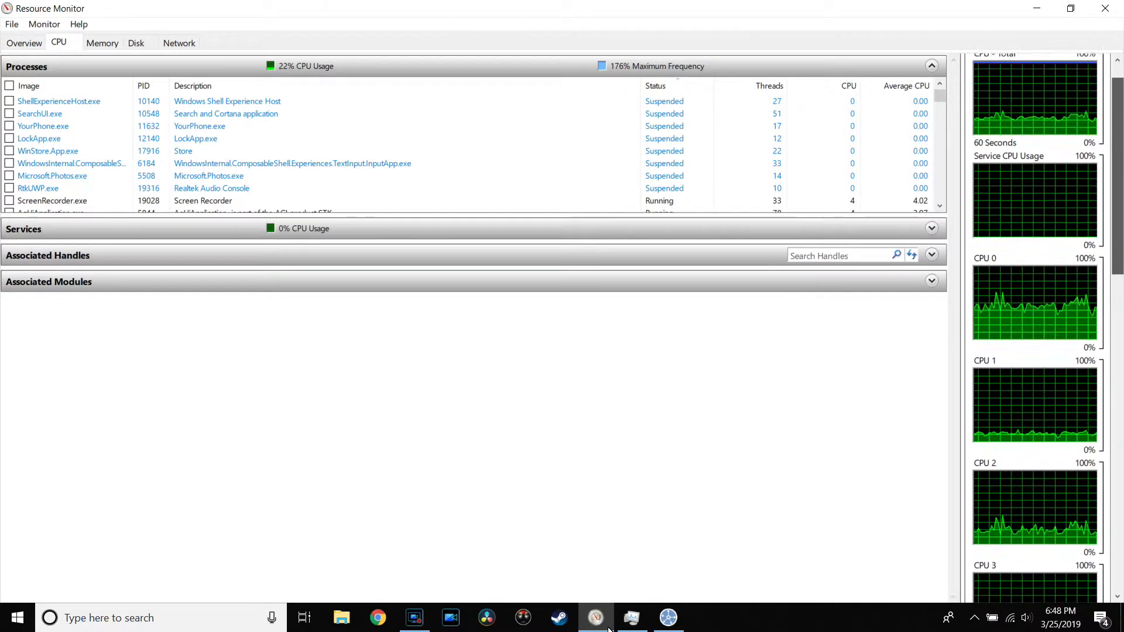
scroll(608, 630, "down", 6)
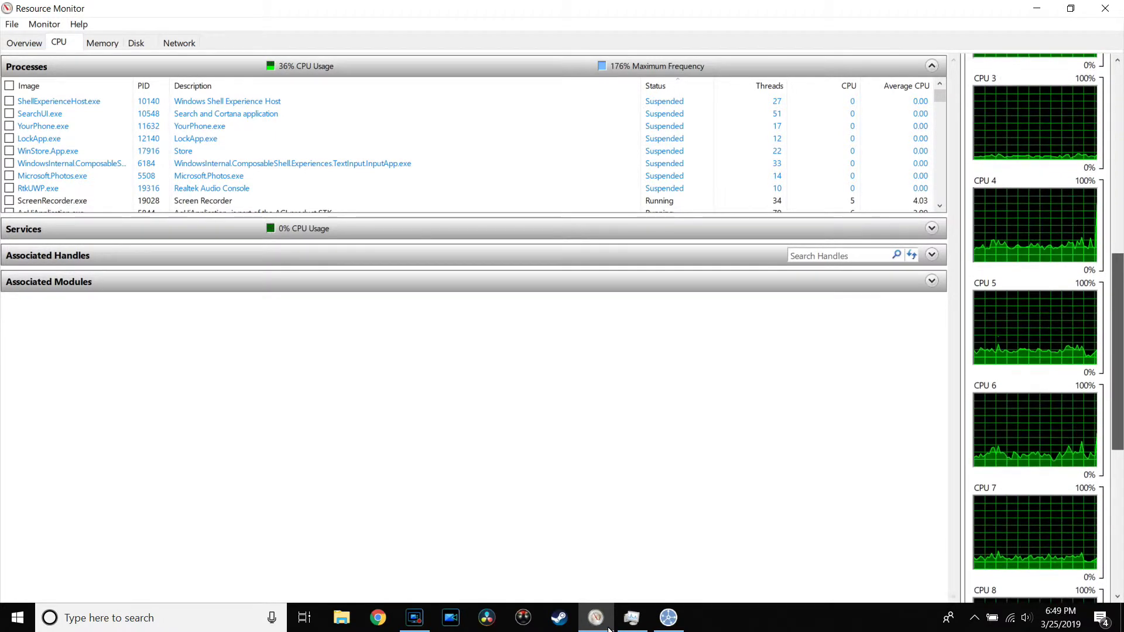
scroll(609, 630, "down", 3)
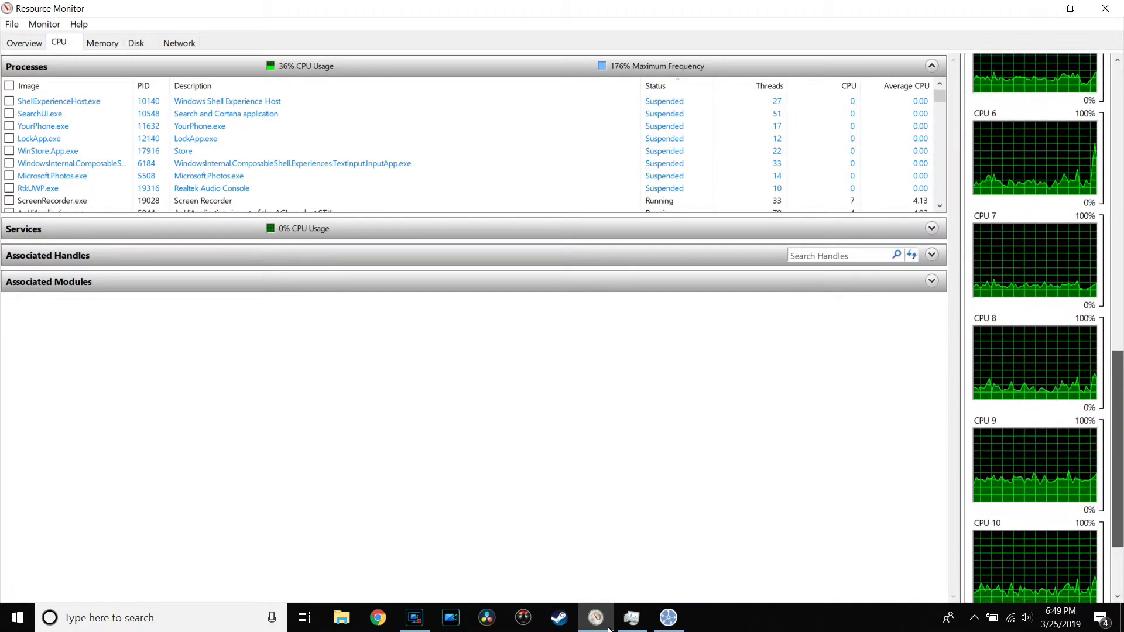
scroll(609, 630, "down", 2)
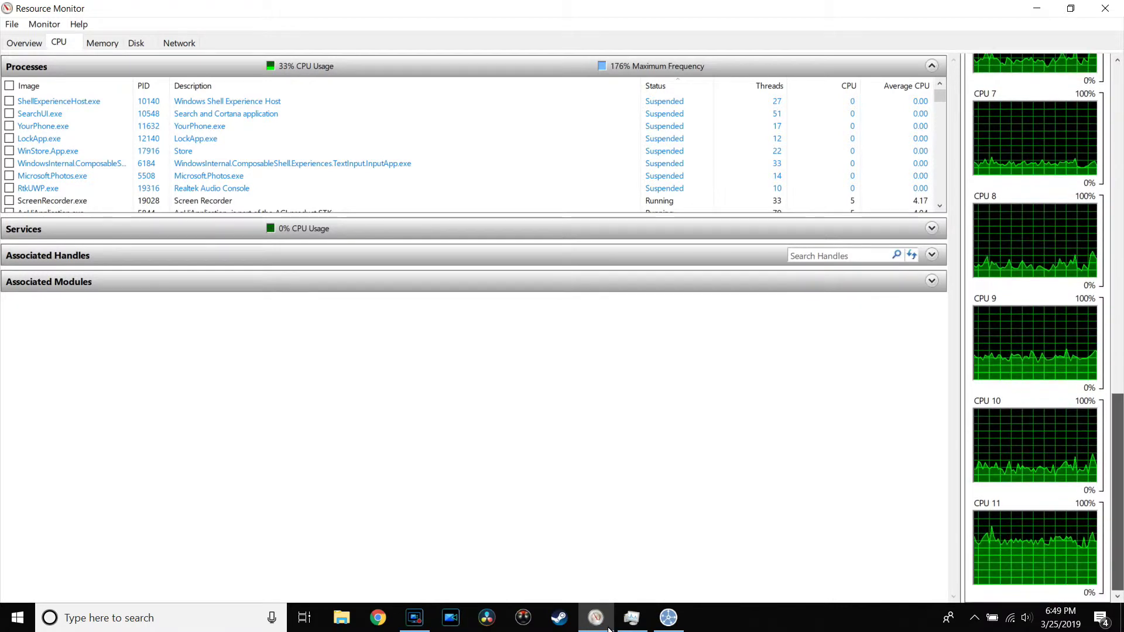
scroll(609, 629, "up", 1)
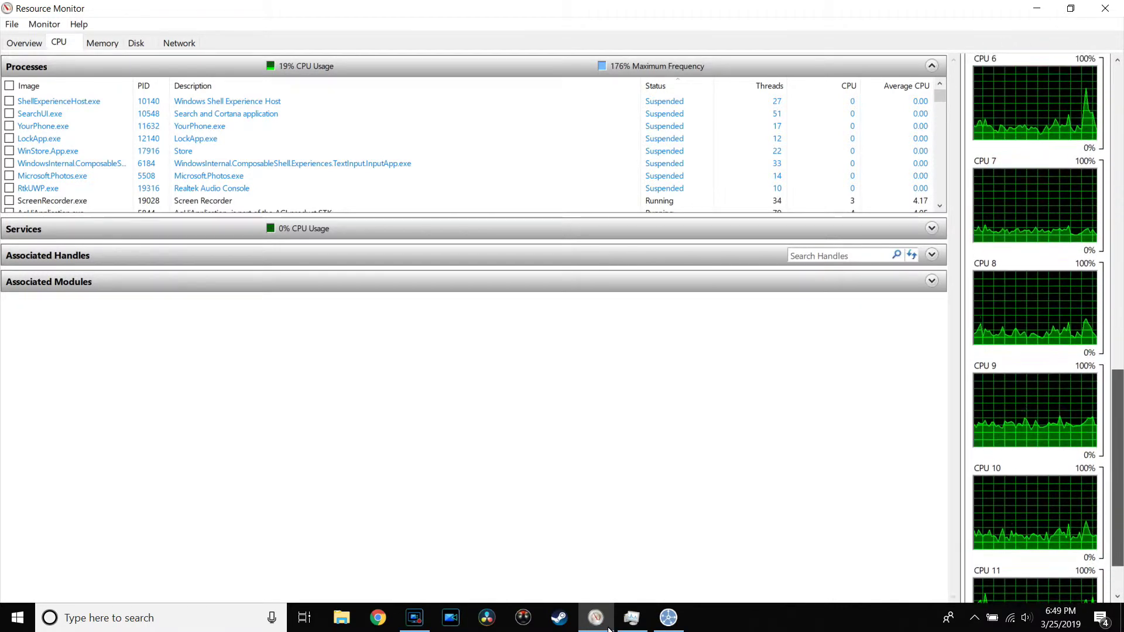
scroll(609, 629, "up", 5)
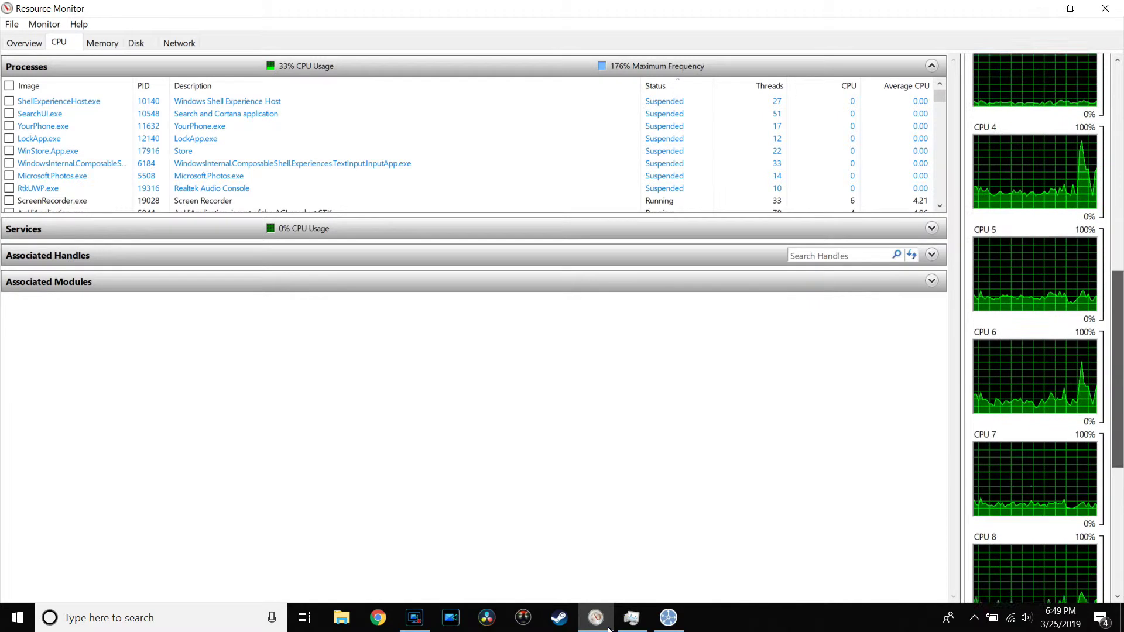
scroll(609, 629, "up", 8)
scroll(609, 630, "up", 2)
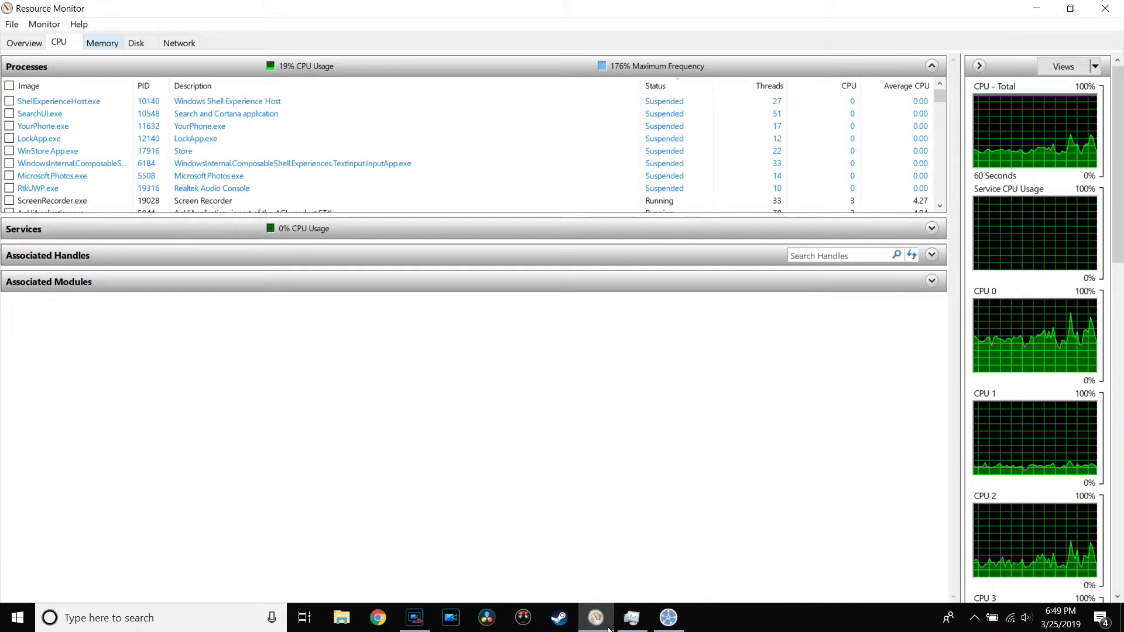
- Check the Memory, Disk and Overview tabs, then return to the STK scenario
key("ctrl+Tab")
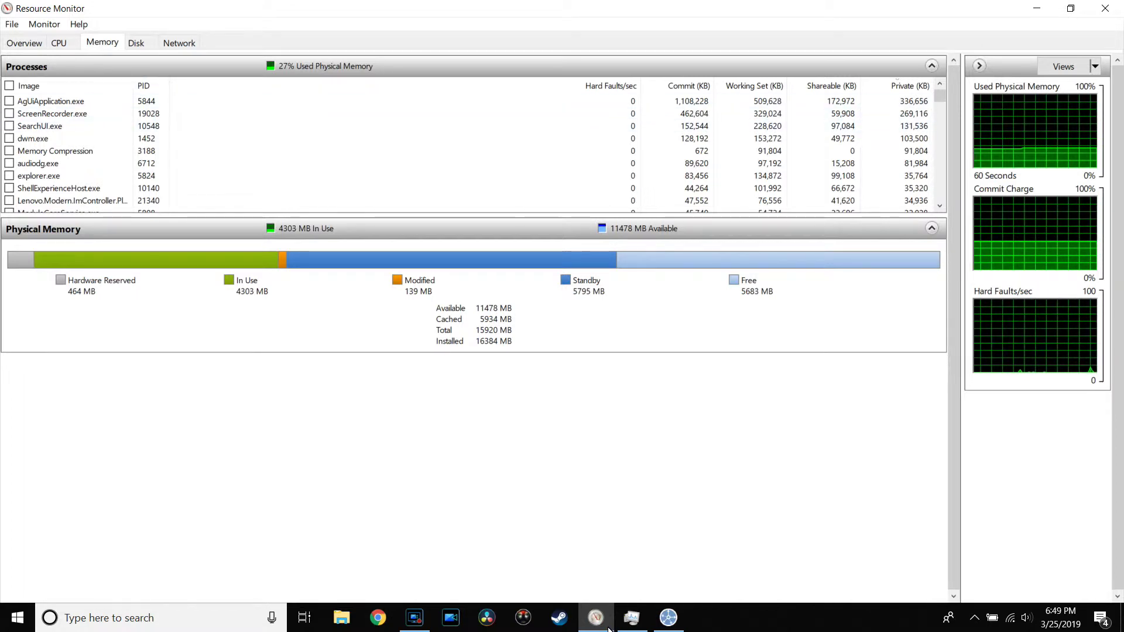
key("ctrl+Tab")
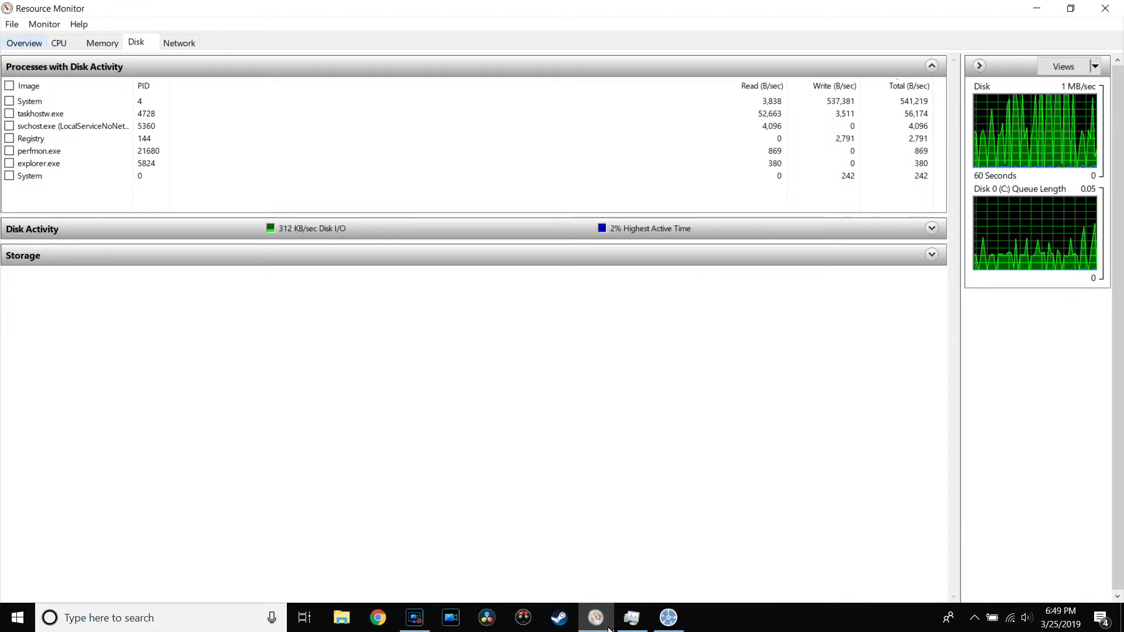
key("ctrl+Tab")
key("ctrl+Tab")
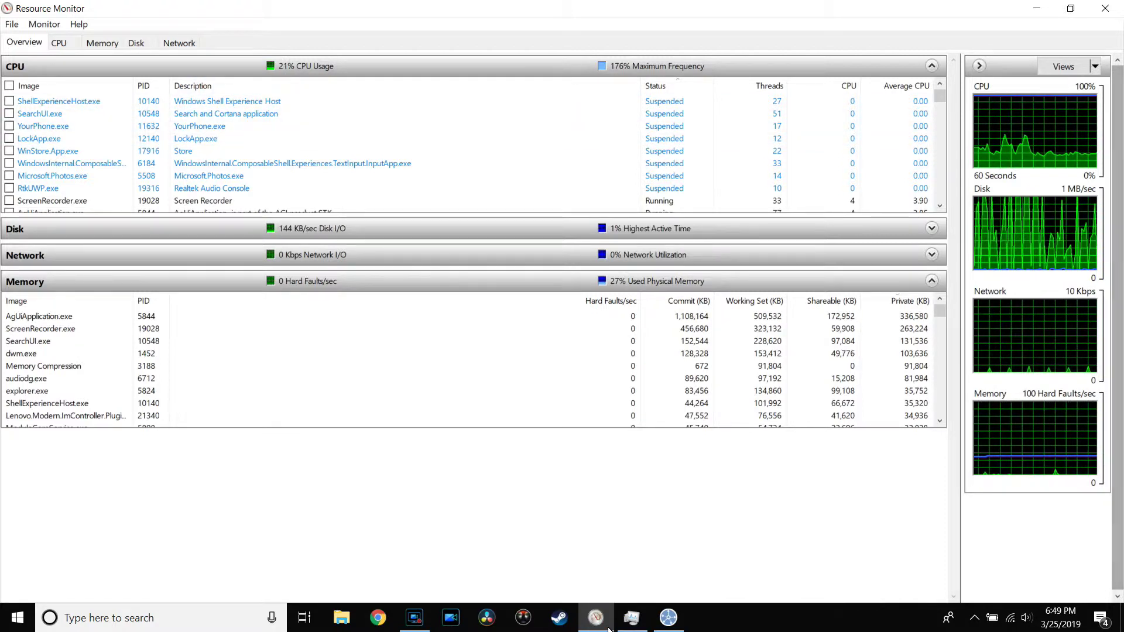
left_click(608, 627)
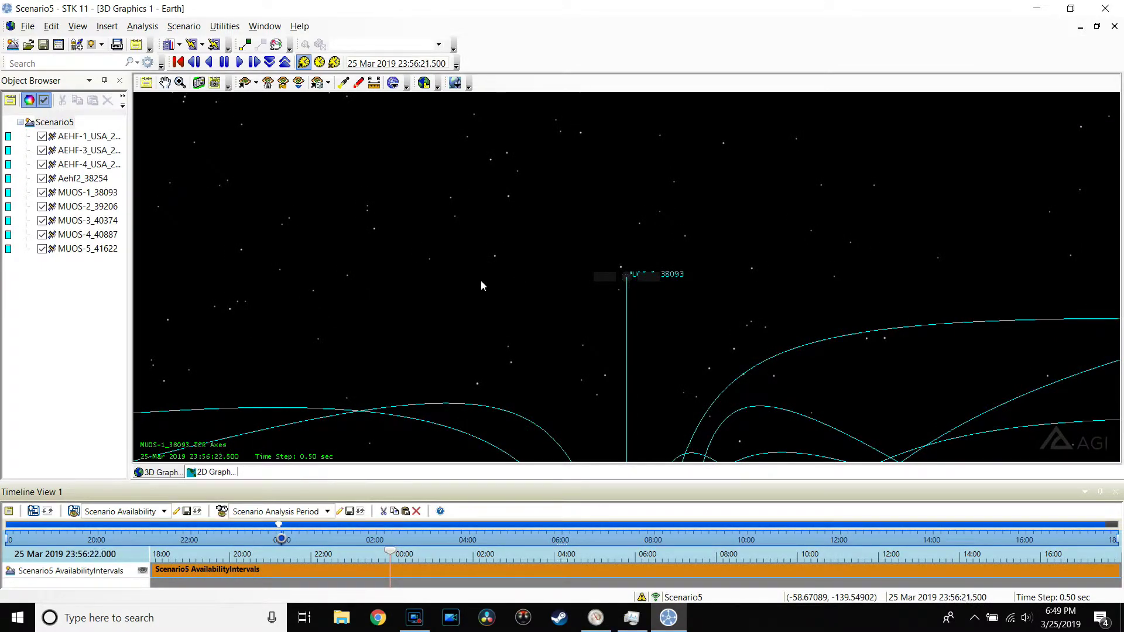
- Rotate the view from MUOS-1_38093 until Earth is centred with diagonal orbits, then minimize STK
left_click_drag(705, 351, 704, 468)
left_click_drag(707, 182, 398, 328)
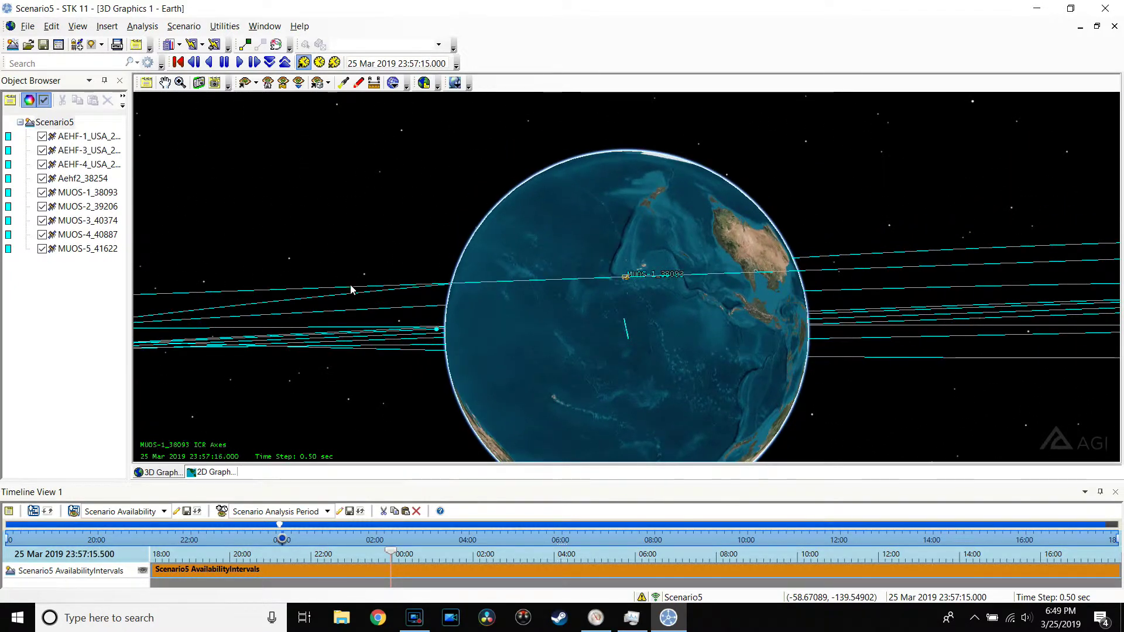
mouse_move(636, 272)
left_mouse_down()
mouse_move(656, 284)
mouse_move(643, 283)
left_mouse_up()
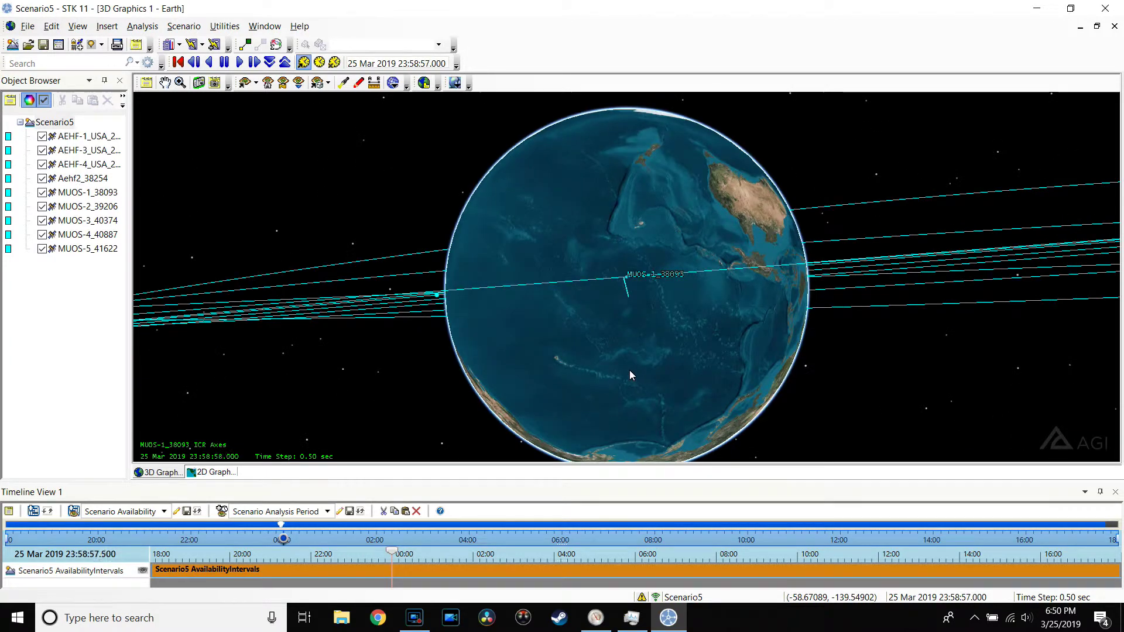
left_click_drag(371, 336, 463, 404)
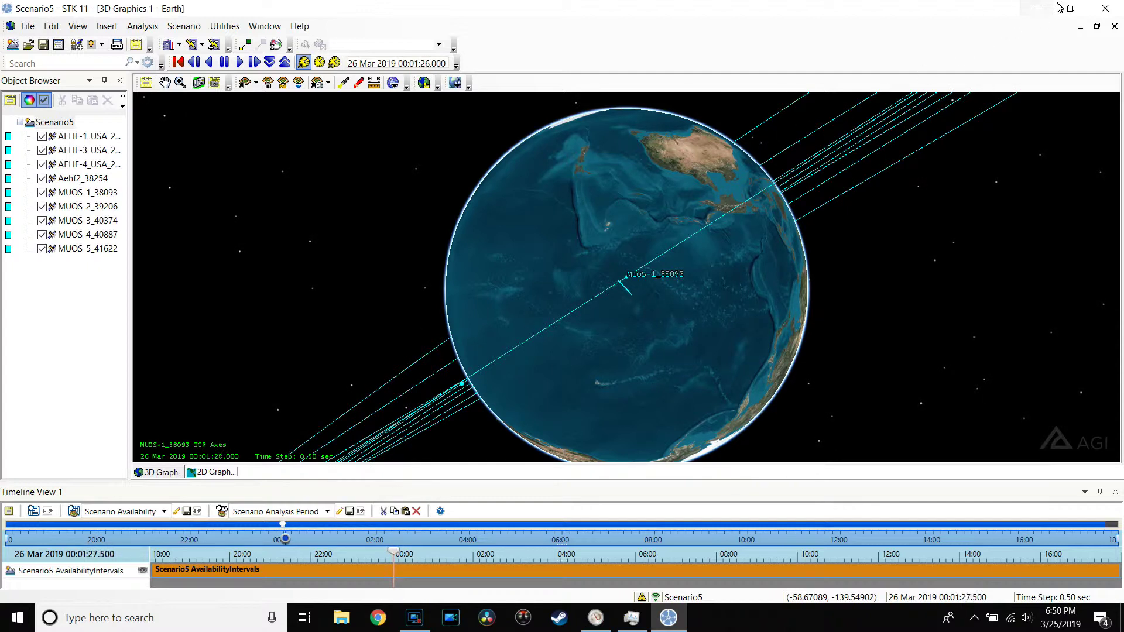
left_click(1039, 12)
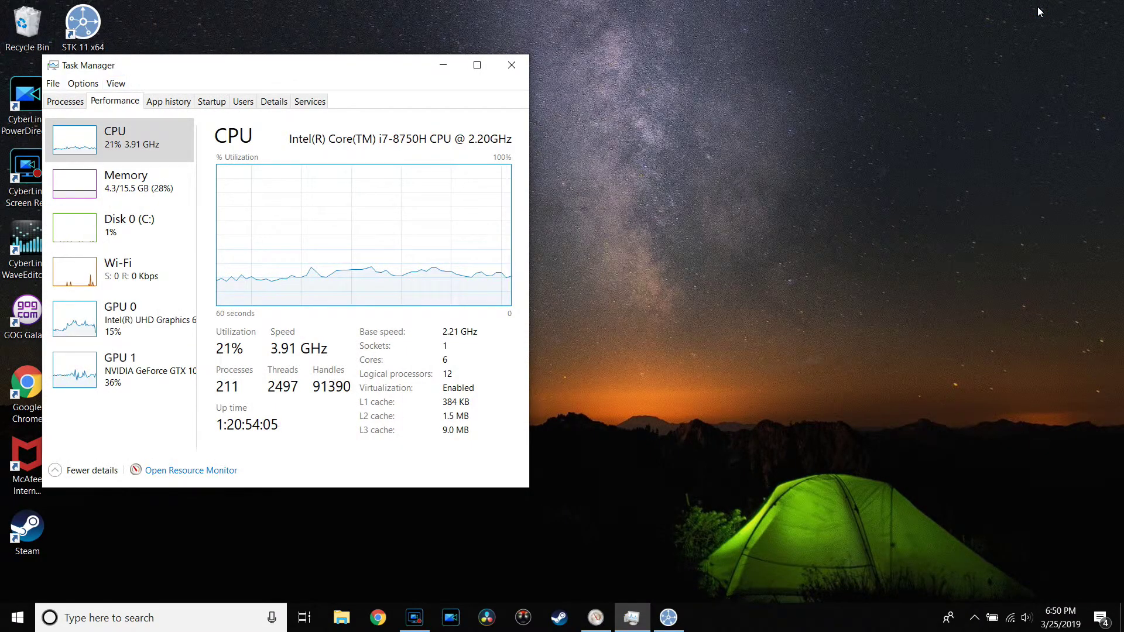
- Drag the Task Manager performance window to the upper right of the desktop
left_click_drag(186, 72, 706, 47)
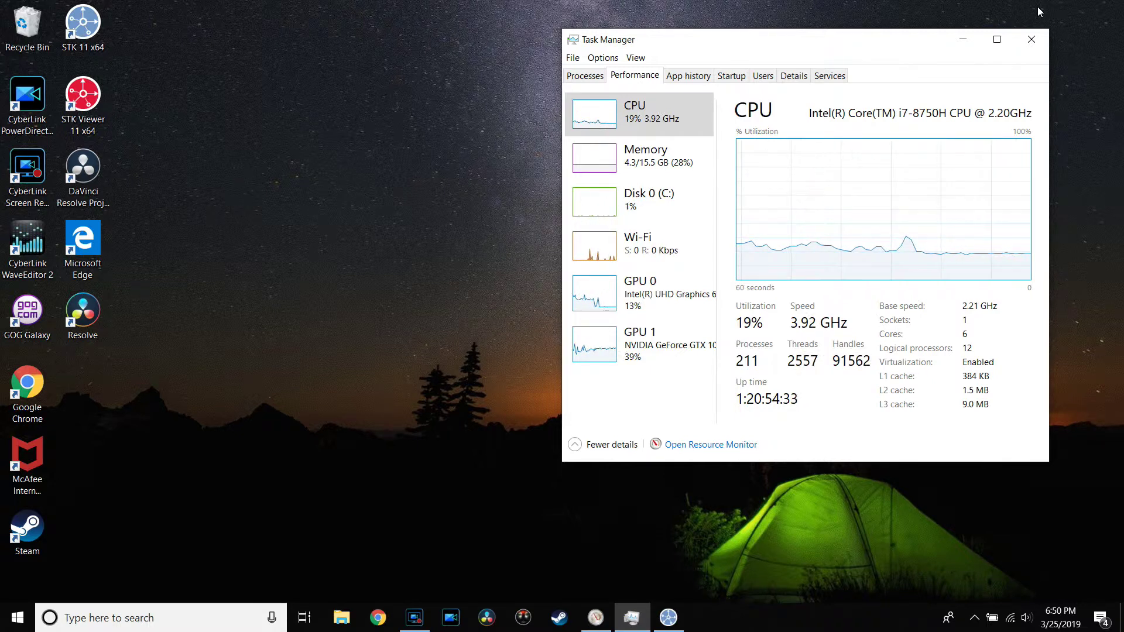
- Bring up the Screen Recorder controls and move them up and left beside Task Manager
left_click(414, 617)
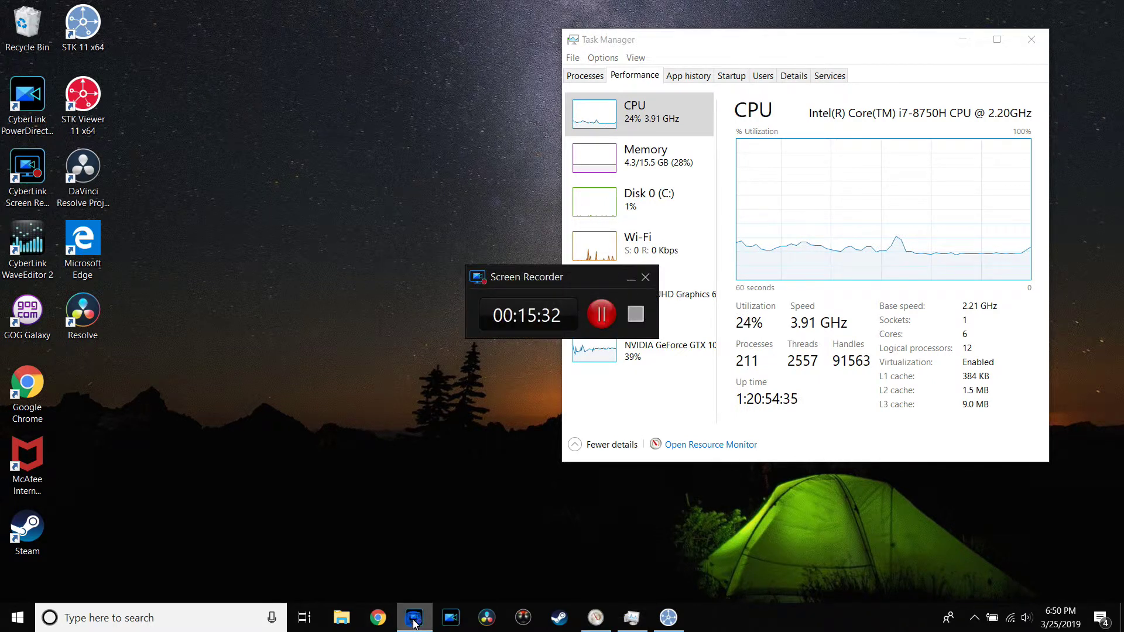
left_click_drag(543, 276, 453, 255)
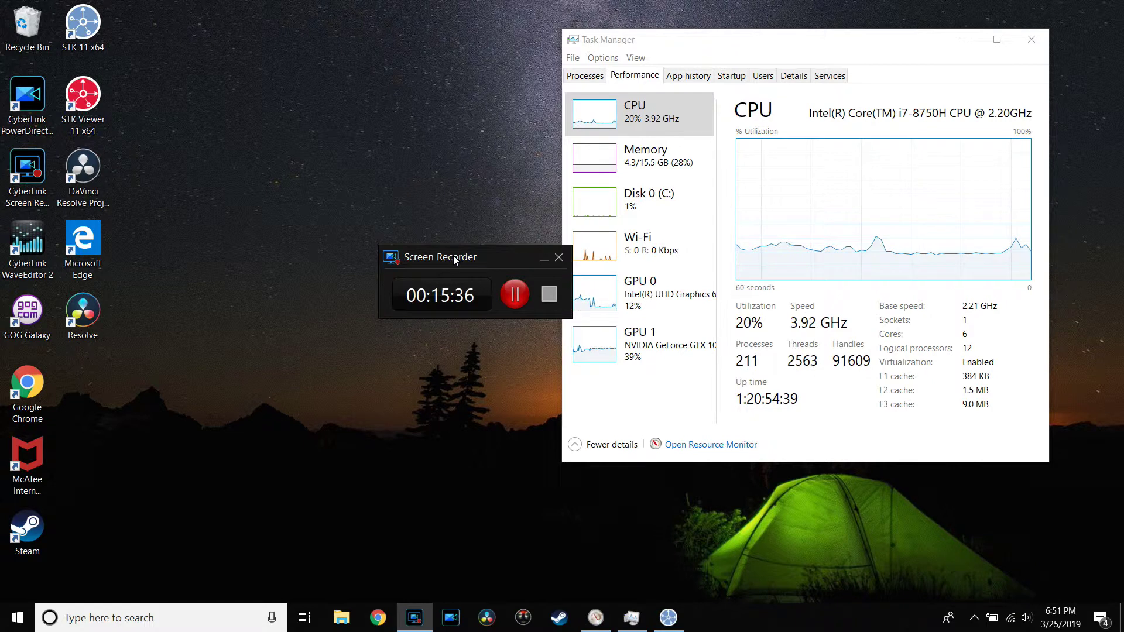